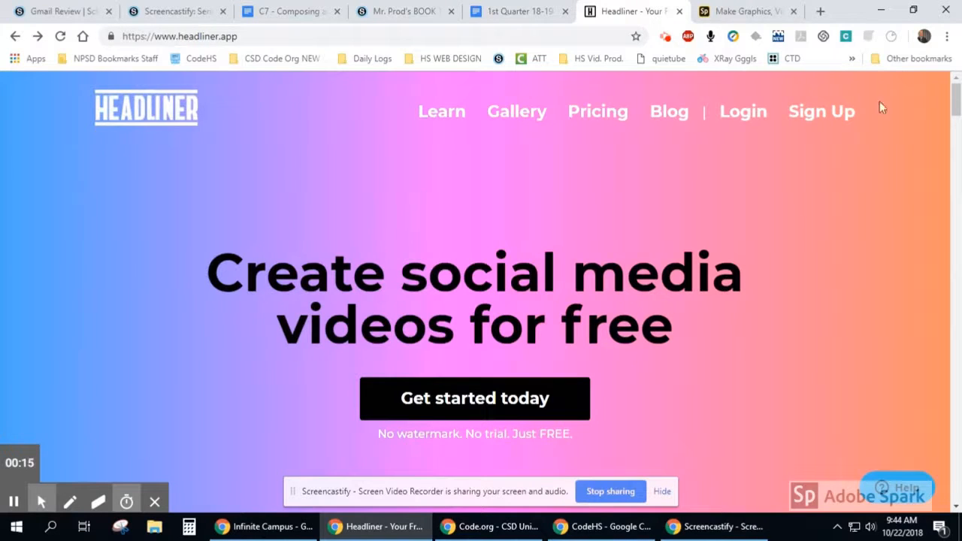
- Log in to Headliner and create a new project straight in the editor with the Landscape aspect ratio
click(824, 125)
click(746, 111)
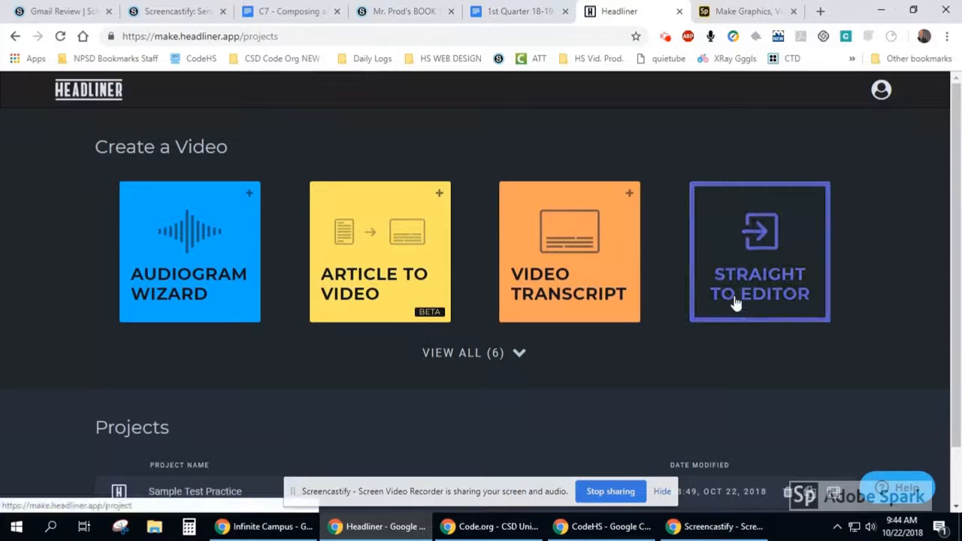
scroll(732, 361, down, 1)
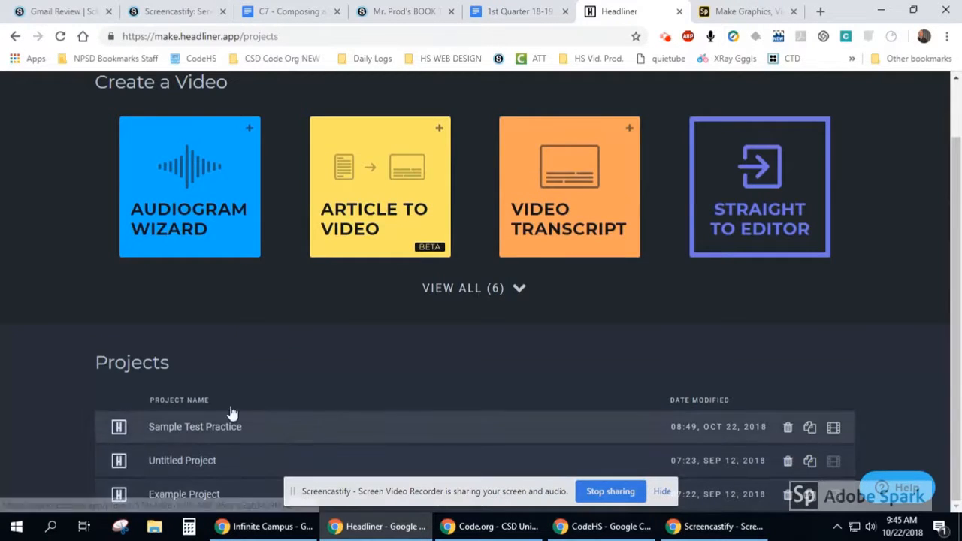
click(505, 290)
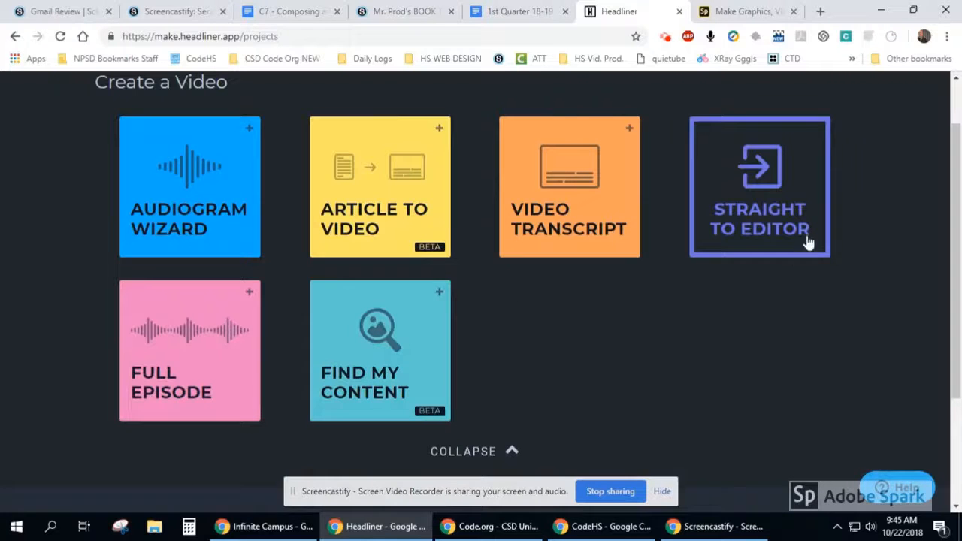
click(758, 197)
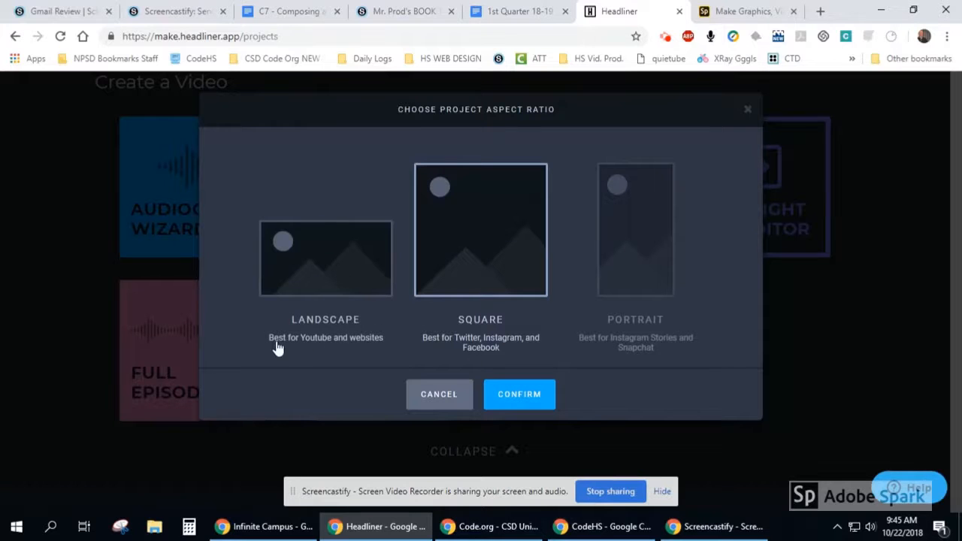
click(335, 263)
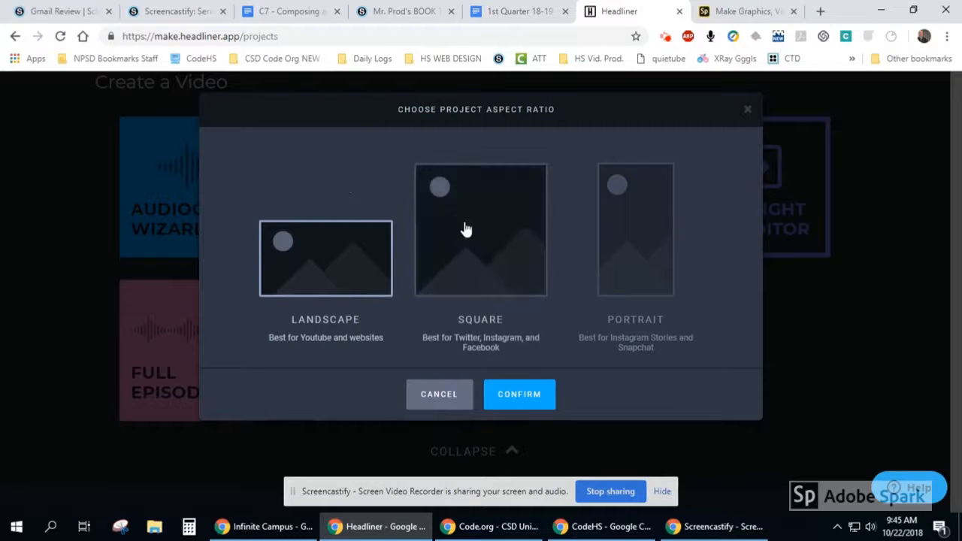
click(508, 396)
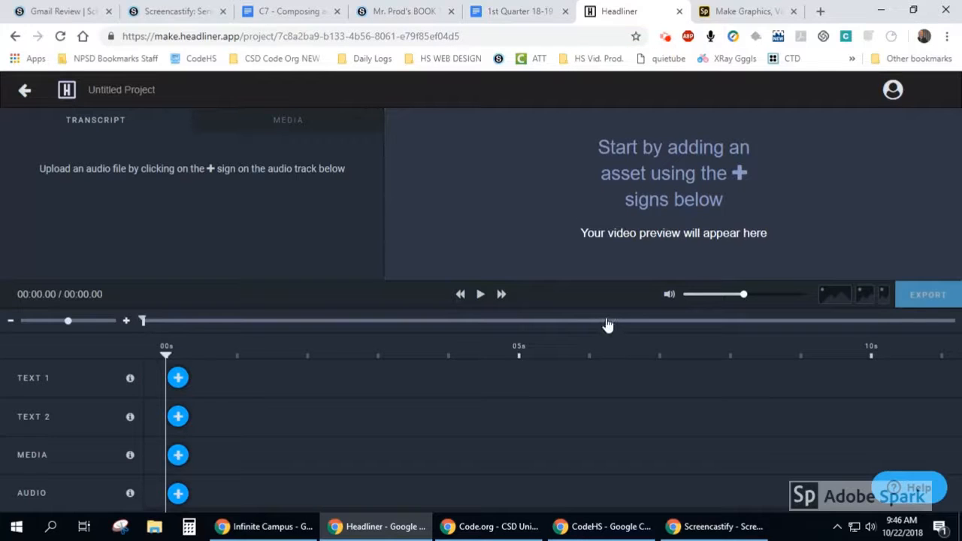
- Show the project's media list and rename the project as "Last Name_Assignment Name_Teacher Name_Class Per."
click(307, 129)
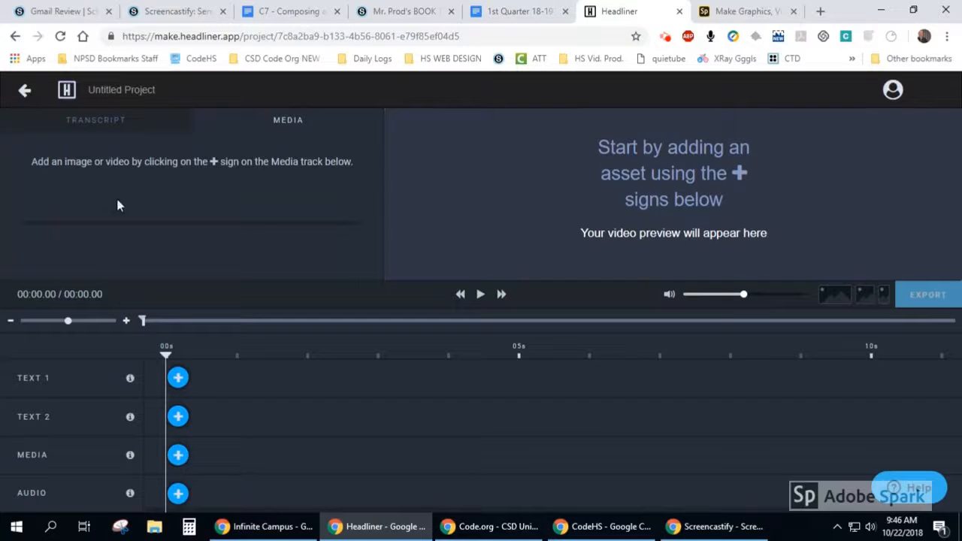
click(120, 89)
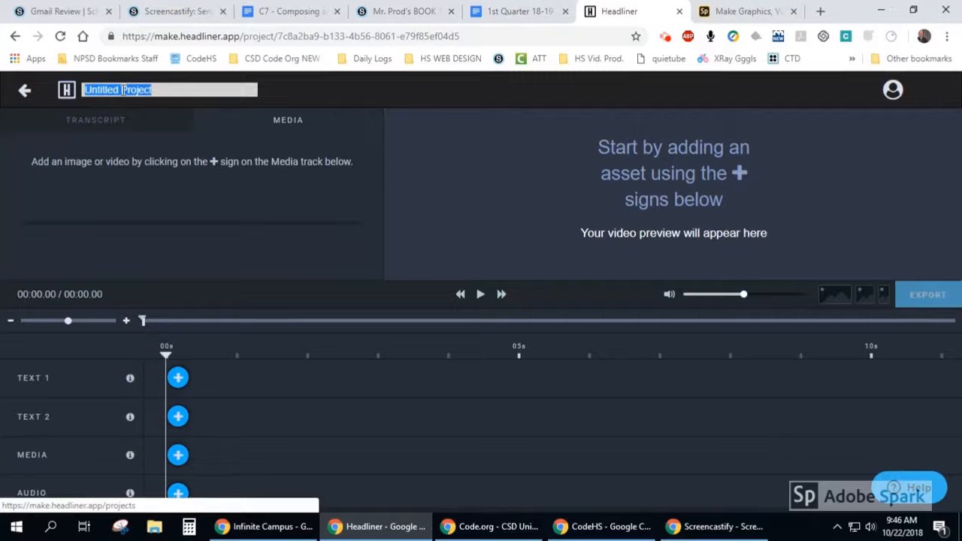
text(Last Name _)
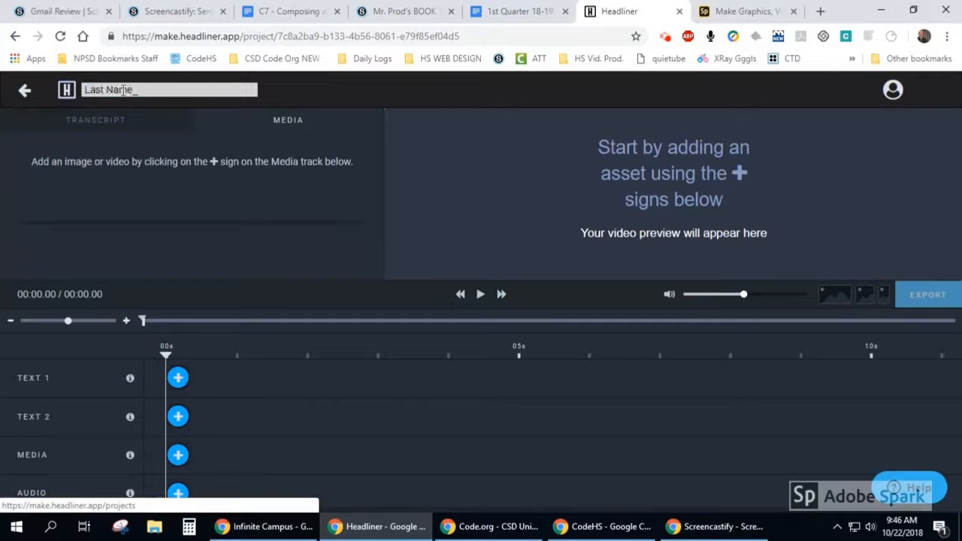
text(Assignment Name)
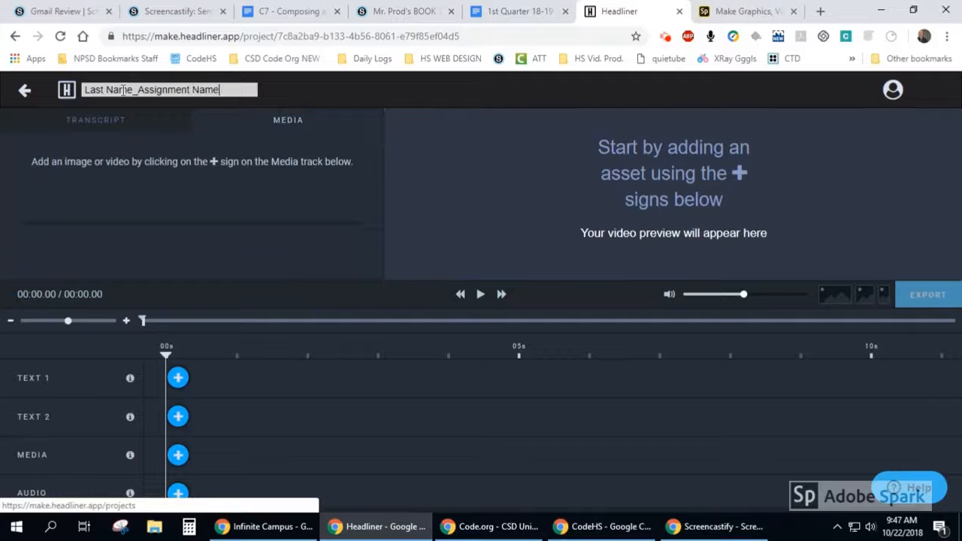
text(_Teacher Na)
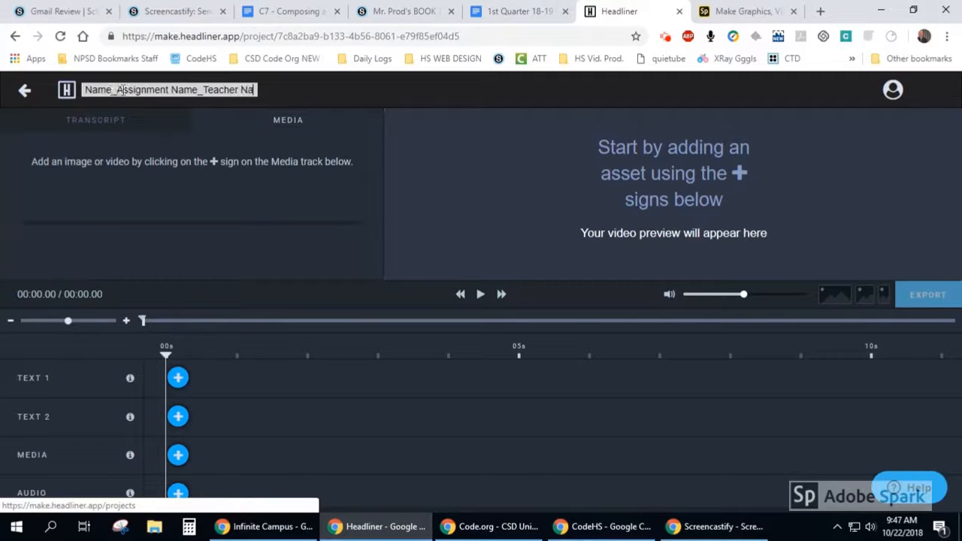
text(me_Class)
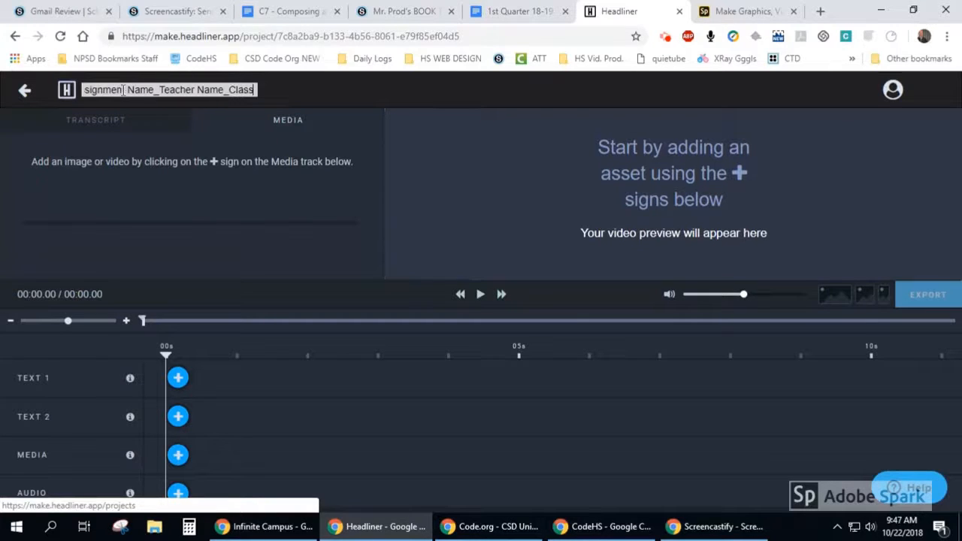
text( Per.)
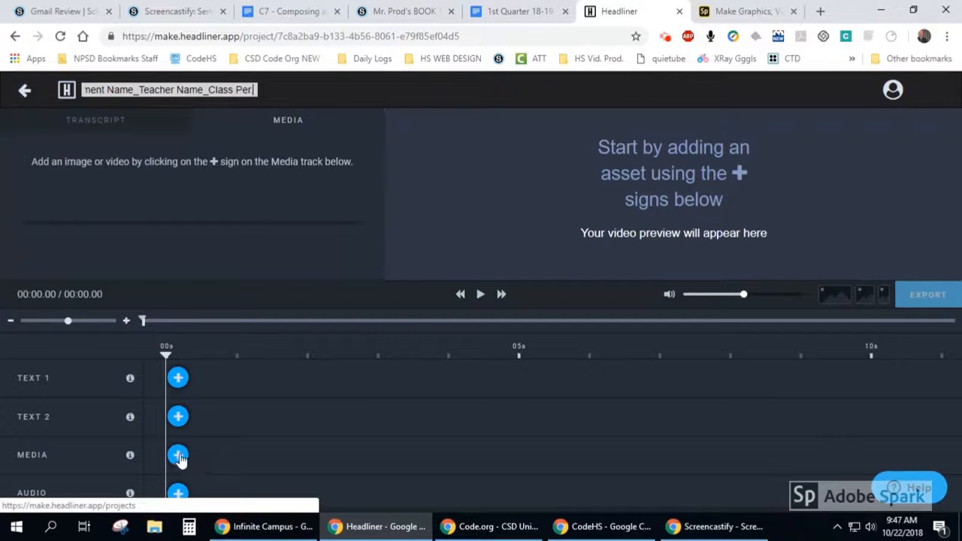
- Read the usage hints for the timeline tracks, including the Media track
click(129, 458)
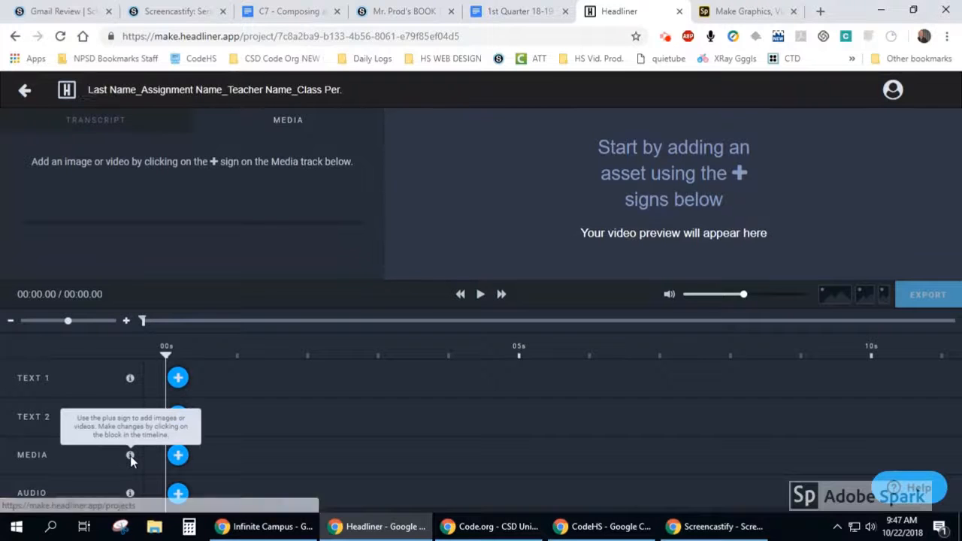
mouse_move(130, 493)
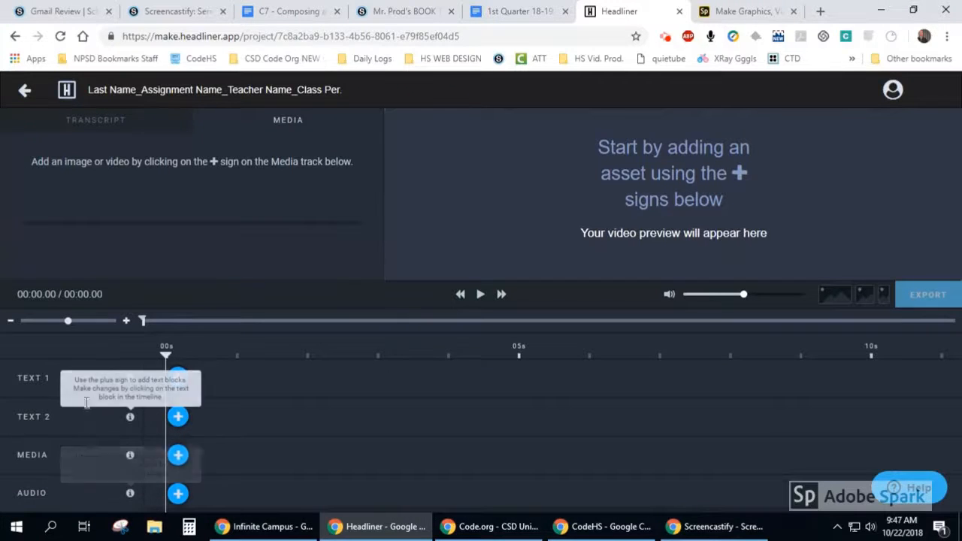
mouse_move(130, 458)
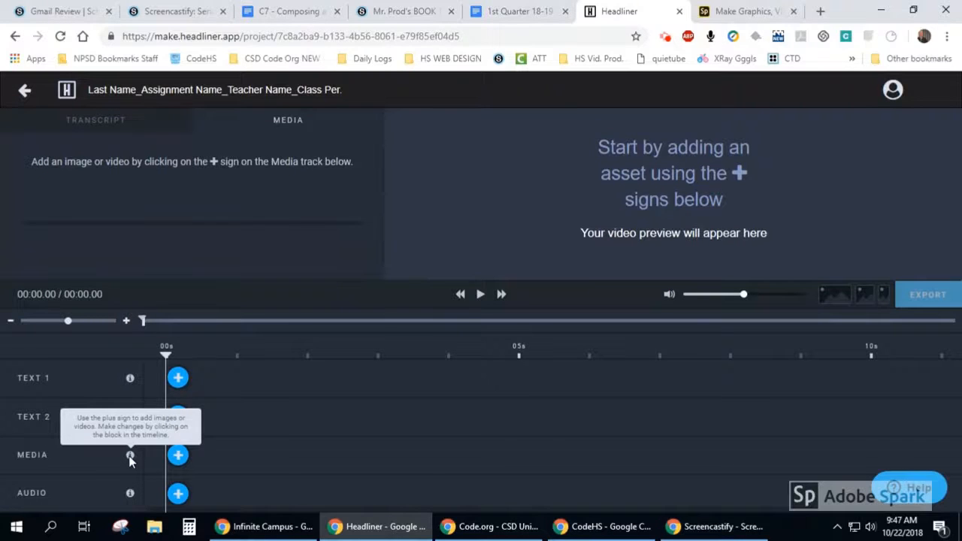
- Start adding media to the Media track at 0 s and review the search providers for images, videos and GIFs
click(178, 456)
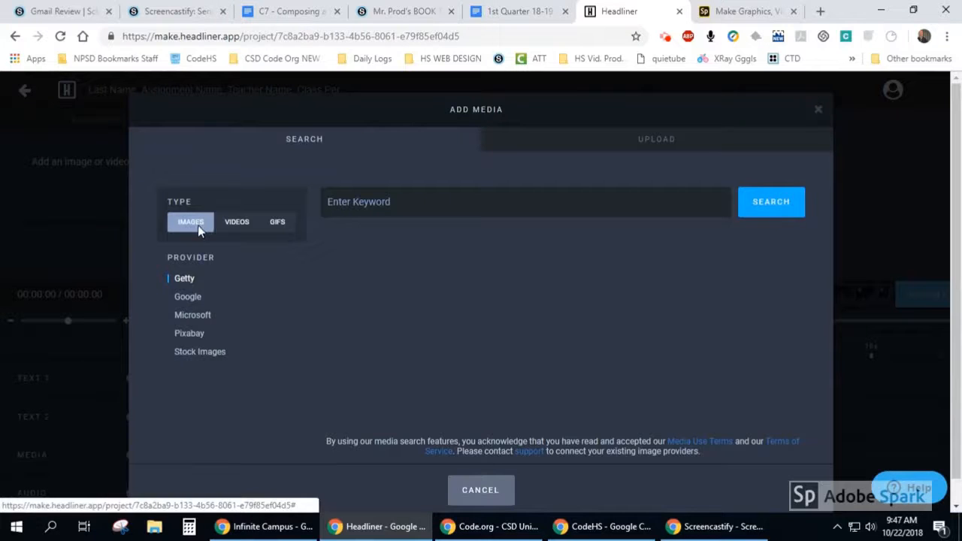
click(237, 222)
click(277, 223)
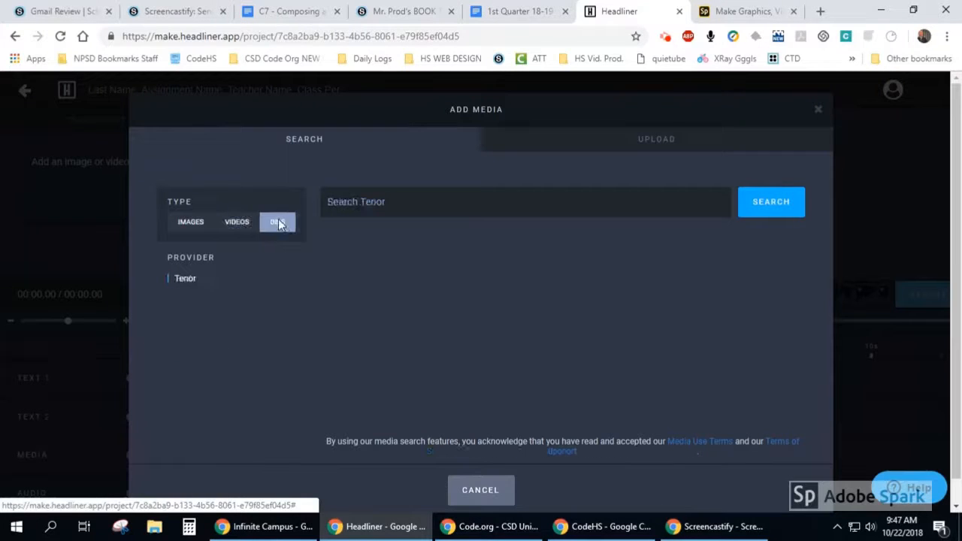
click(226, 225)
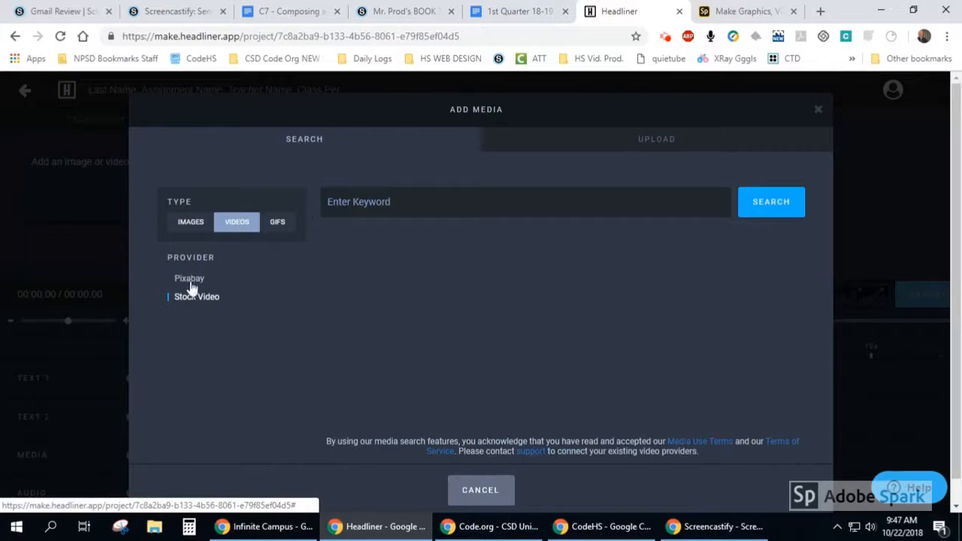
click(177, 226)
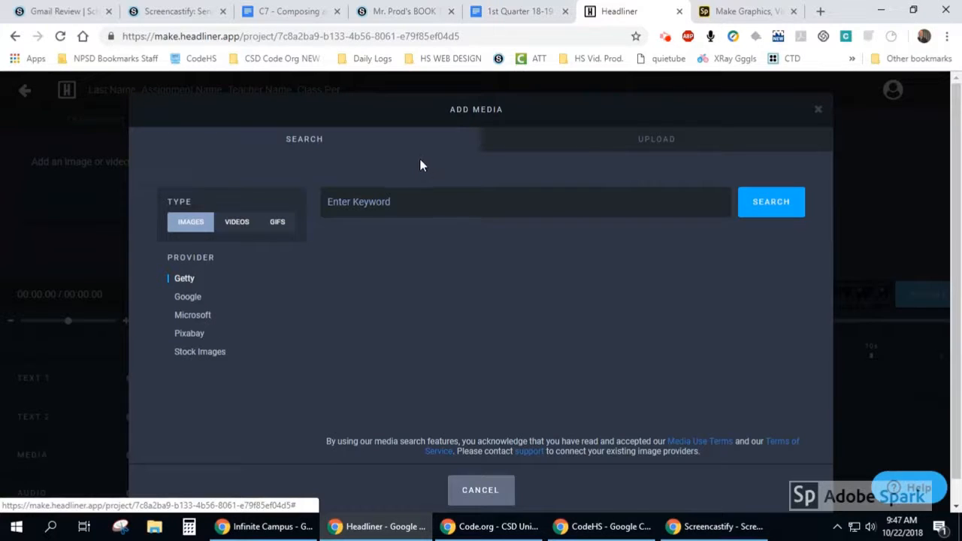
- Switch from searching to uploading media, and open the Downloads folder in File Explorer, moved clear of the upload area
click(554, 145)
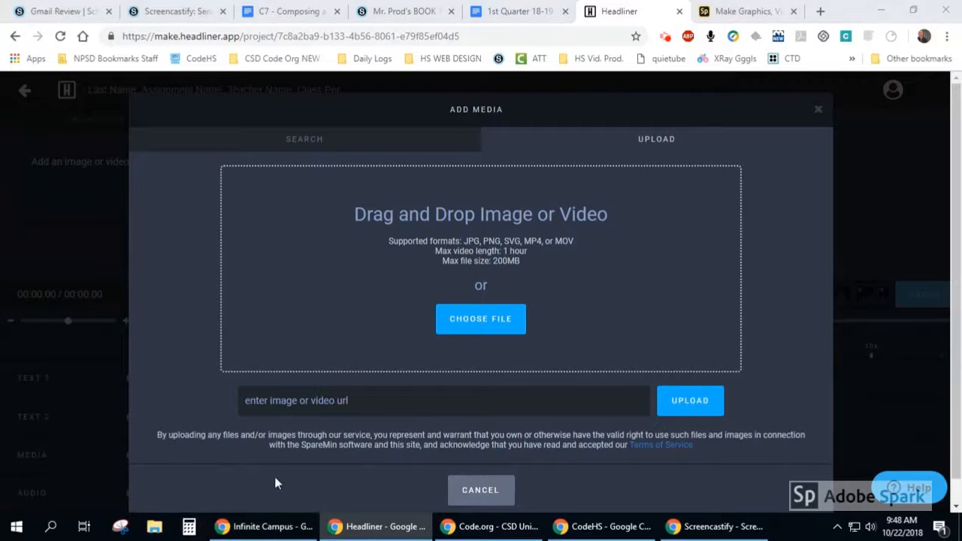
key(super+e)
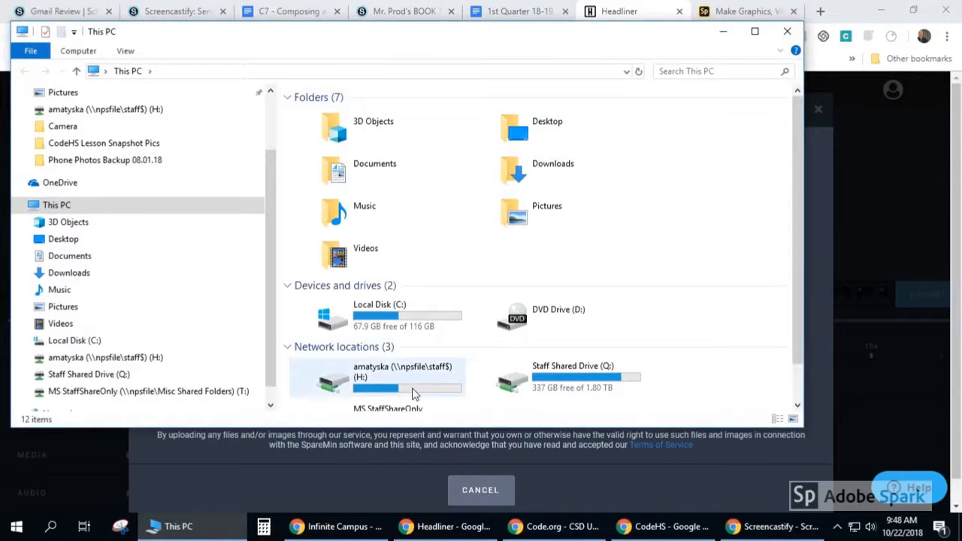
click(69, 272)
drag(263, 34, 876, 393)
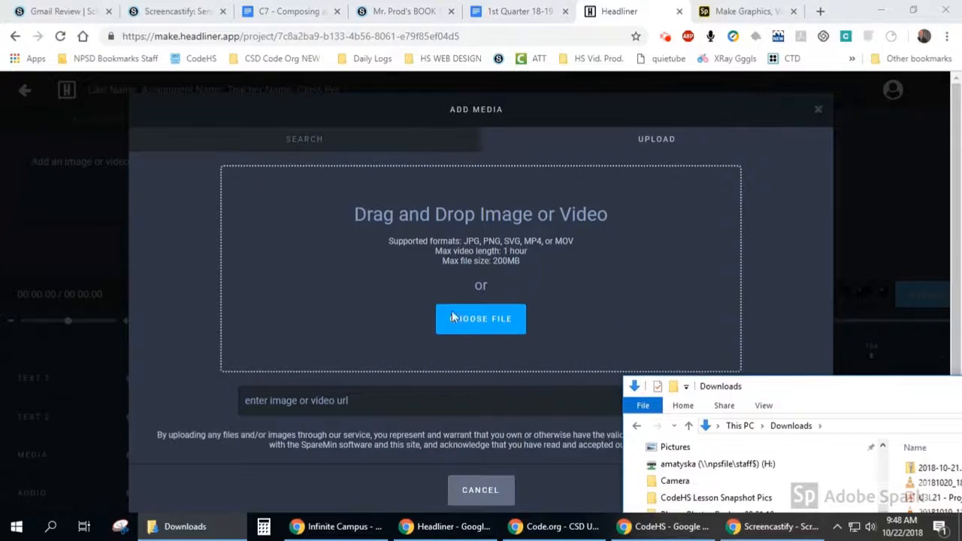
- Upload Go Brewers.jpg from the Downloads folder, browsing the files as large icons
click(495, 322)
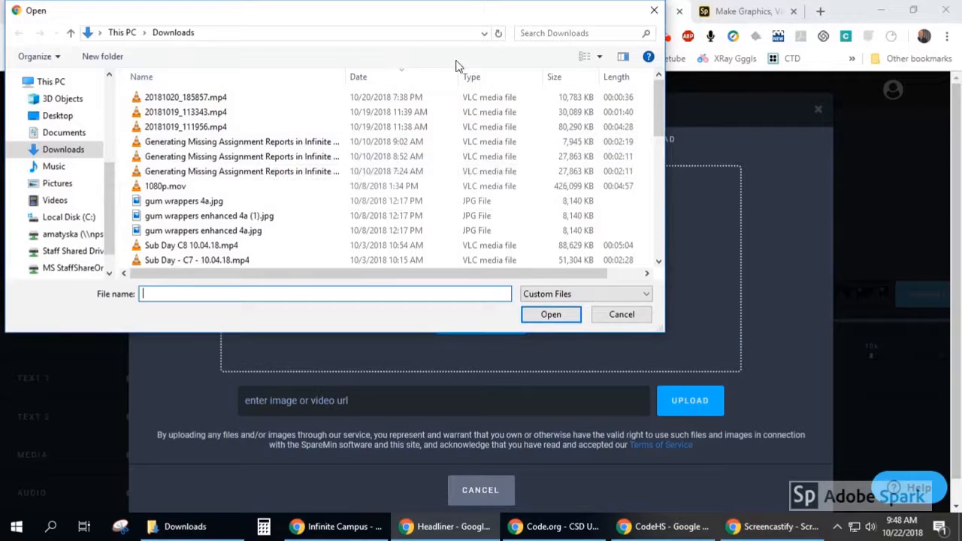
click(599, 57)
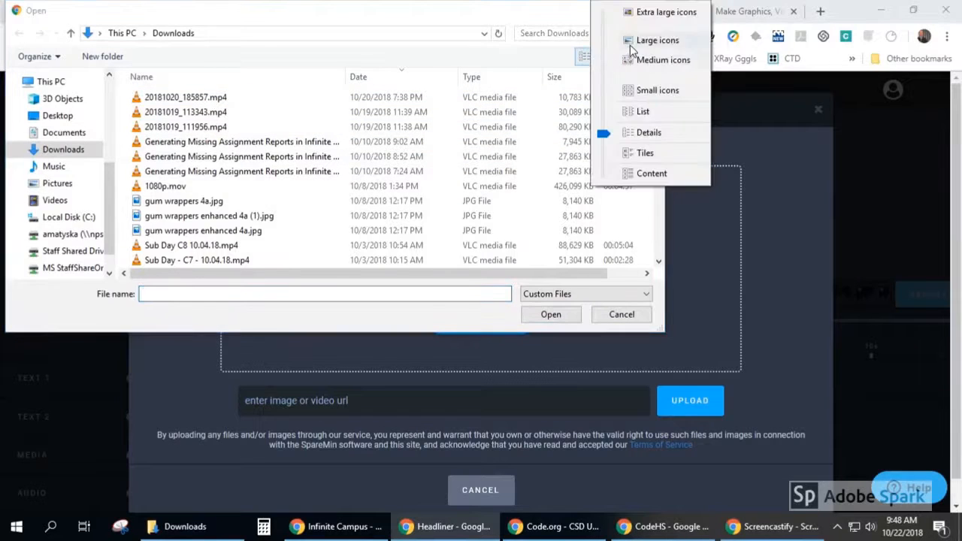
click(656, 40)
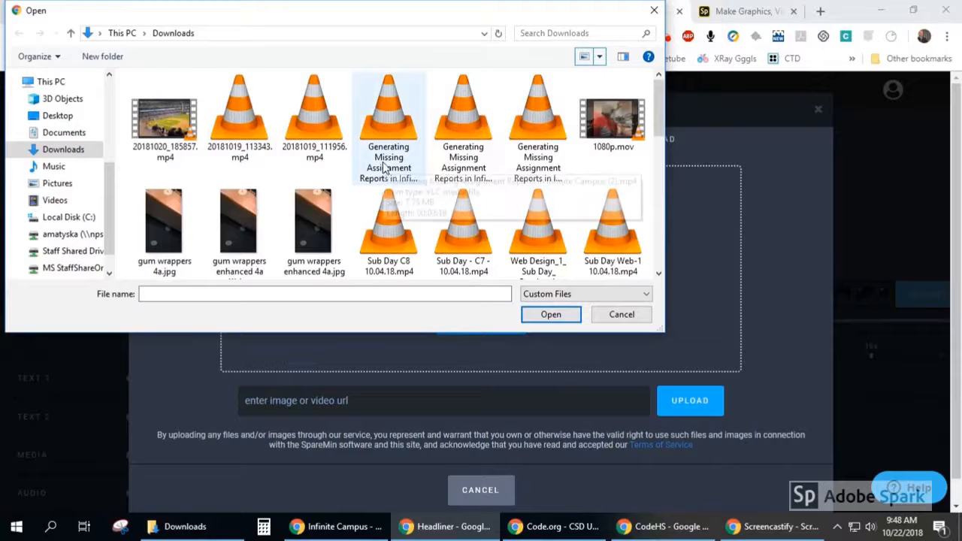
scroll(384, 167, down, 5)
click(236, 92)
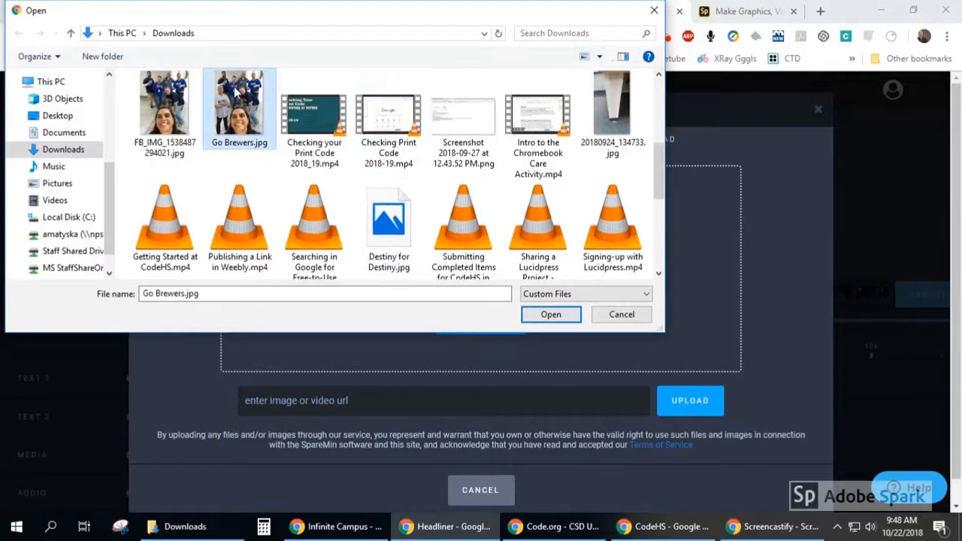
click(551, 313)
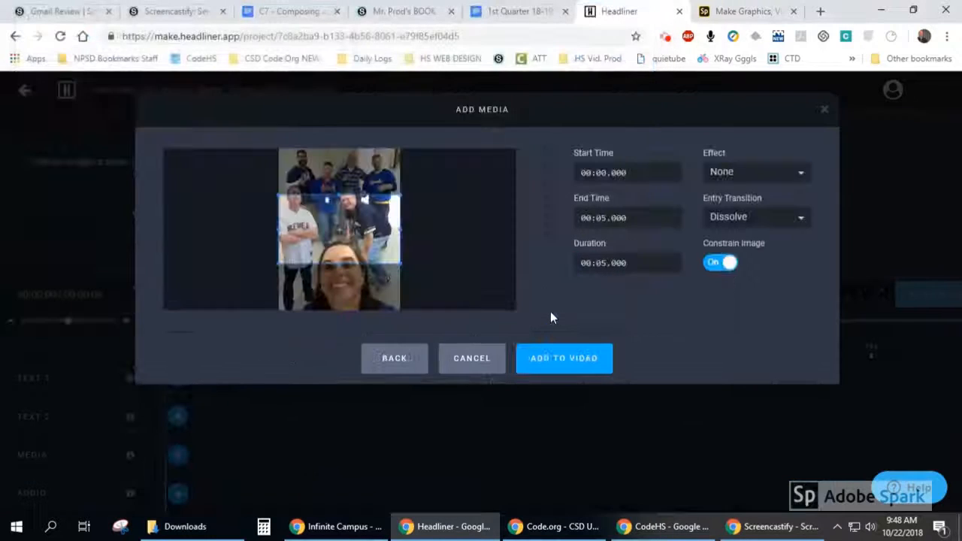
- Reposition the photo so its upper part fills the crop frame, and set the end time to 00:04.000
drag(349, 227, 341, 274)
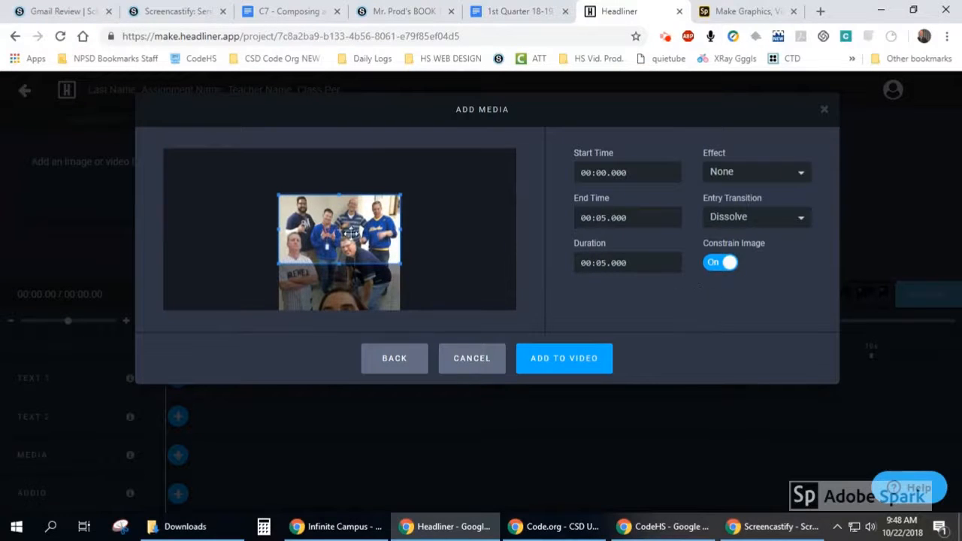
mouse_move(340, 240)
mouse_down()
mouse_move(340, 223)
mouse_move(341, 238)
mouse_up()
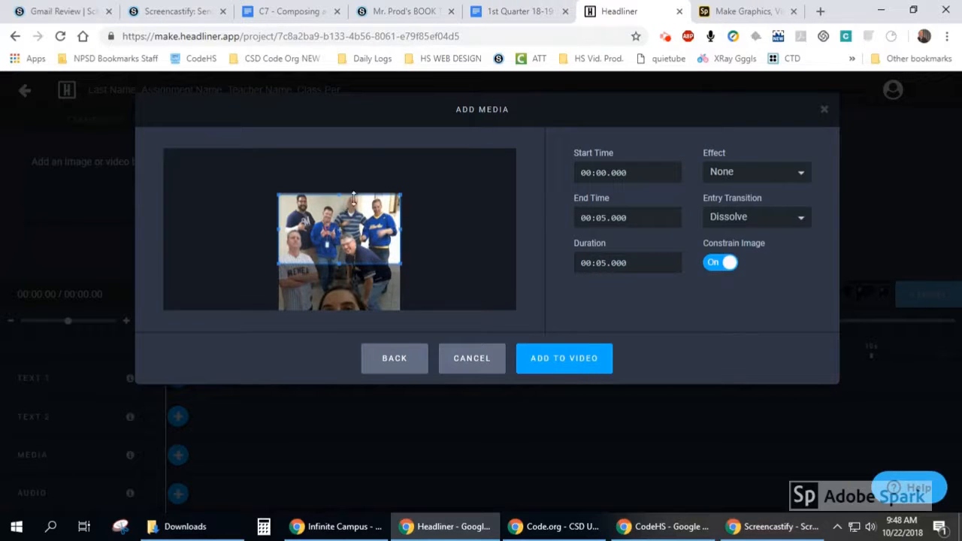
click(642, 222)
click(632, 217)
- Apply the Zoom effect and the Fade in entry transition to the photo and add it to the video
click(738, 173)
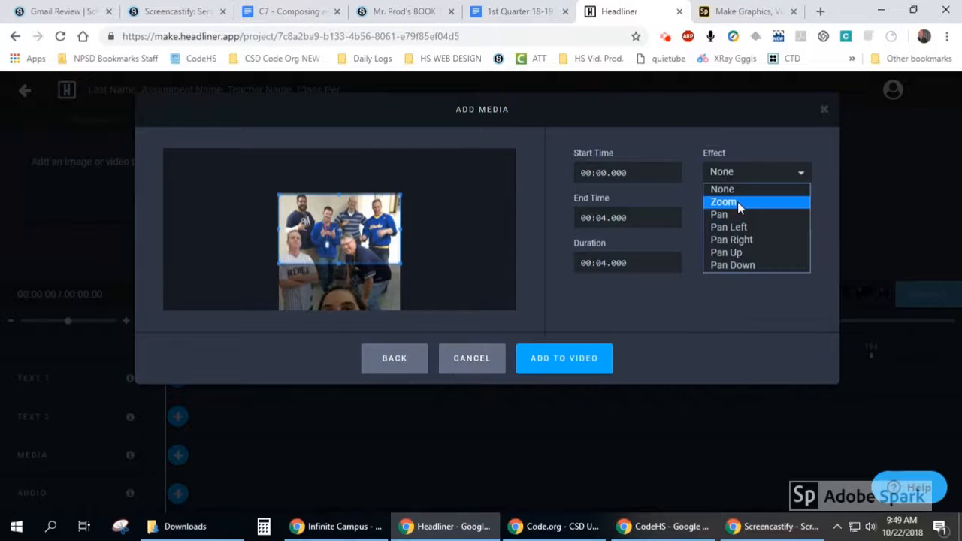
click(738, 201)
click(741, 217)
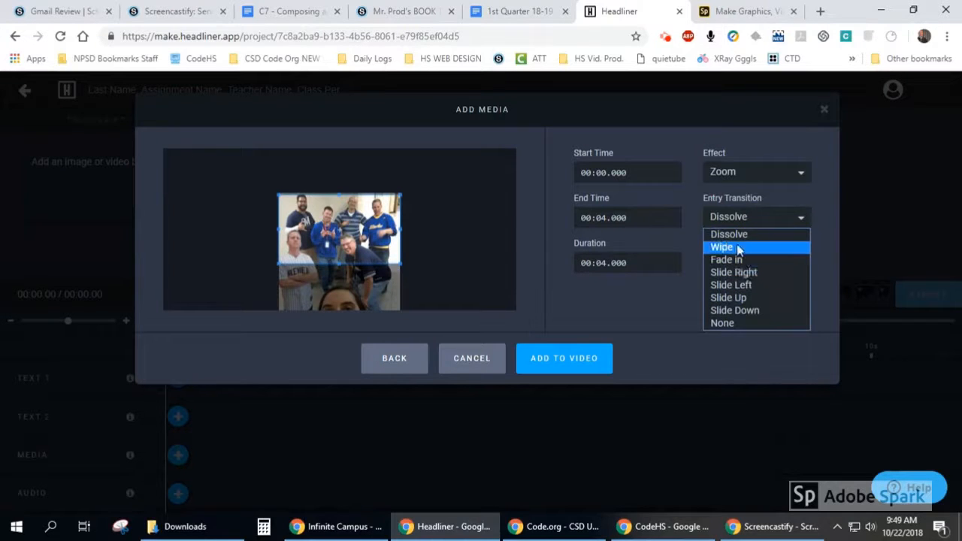
click(741, 259)
click(576, 361)
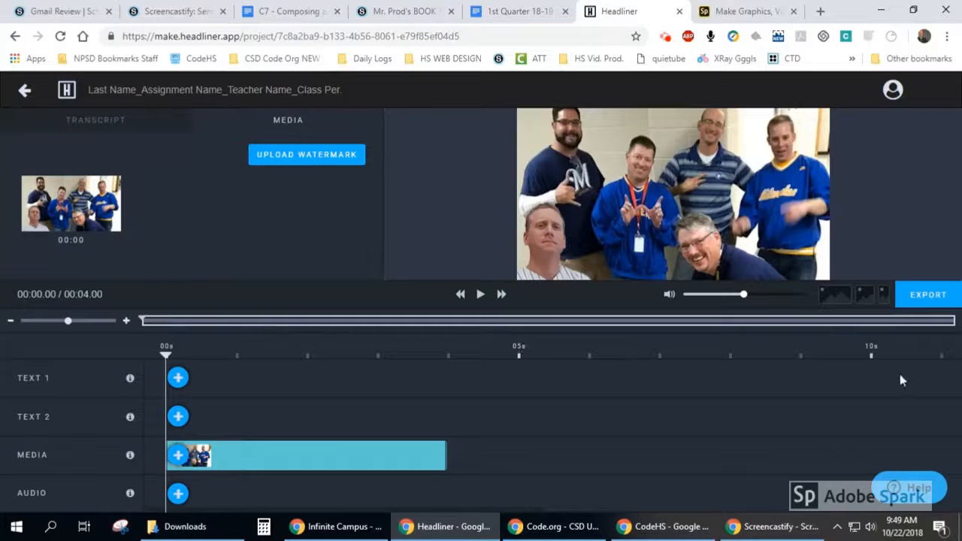
- Scrub the playhead to the clip's end and back to the start, and zoom the timeline out to about 40 seconds
click(881, 344)
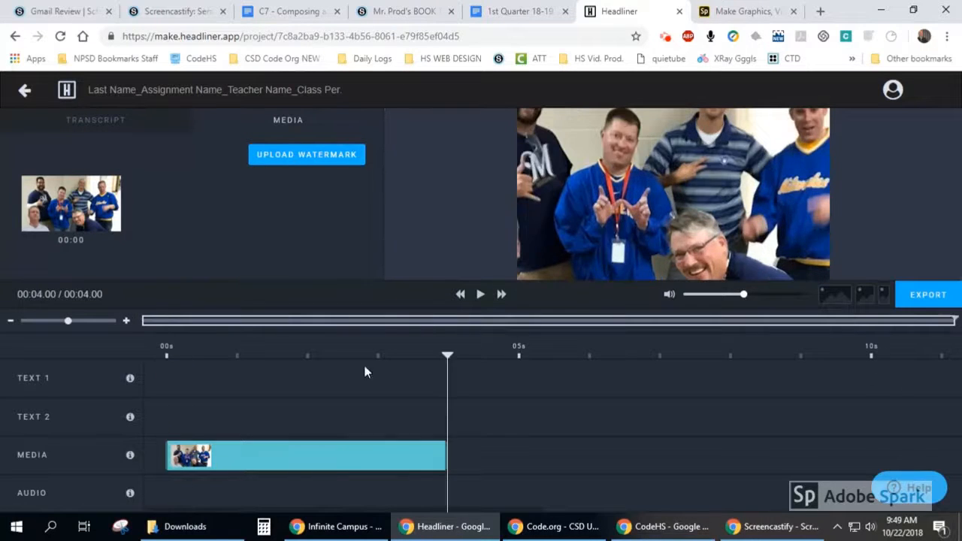
drag(446, 354, 33, 321)
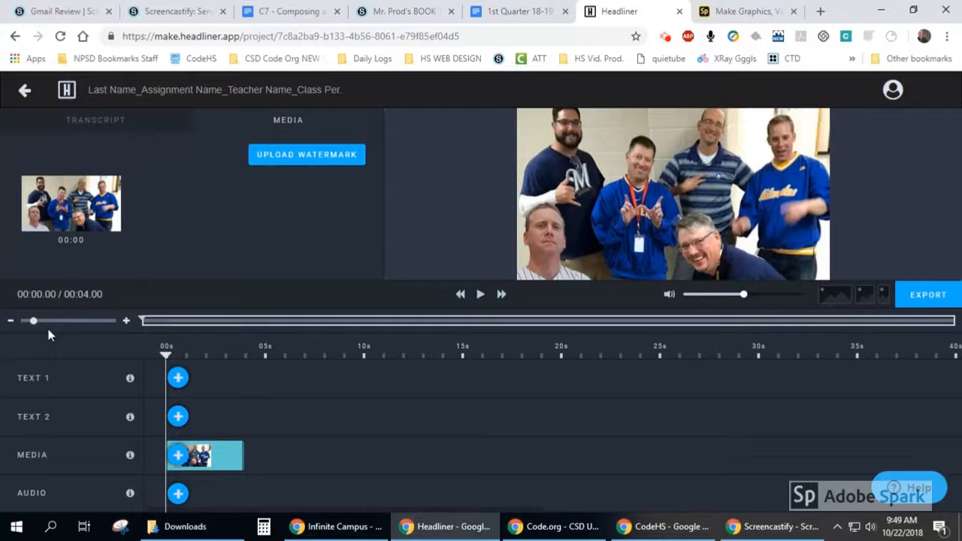
- Extend the photo clip to 5 seconds and start a caption on the Text 1 track reading "Brewers Fans!!!"
drag(243, 455, 262, 449)
mouse_move(130, 384)
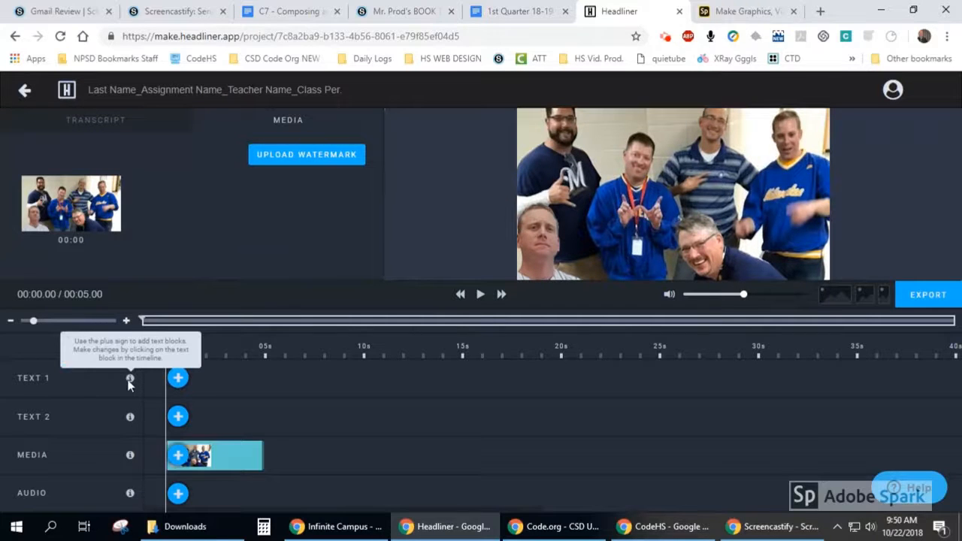
click(180, 380)
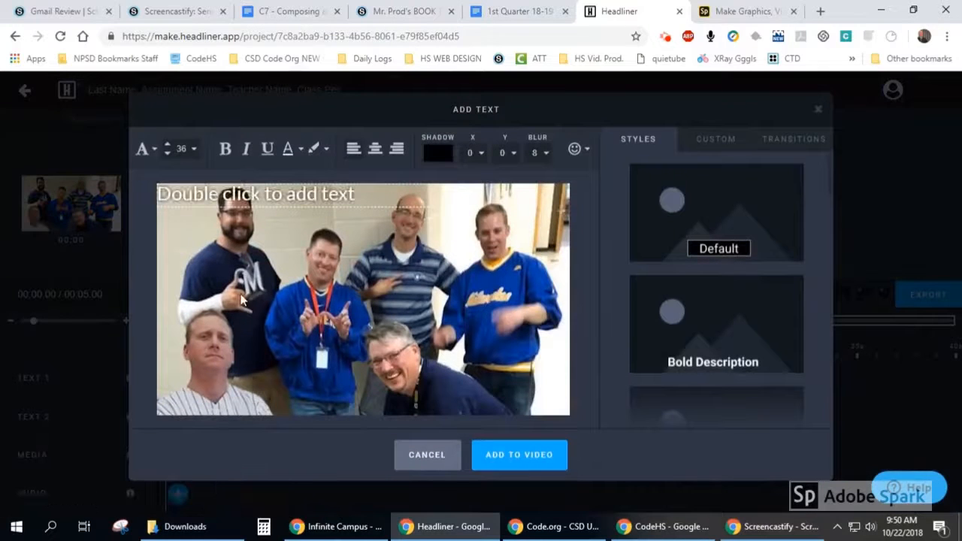
double_click(260, 197)
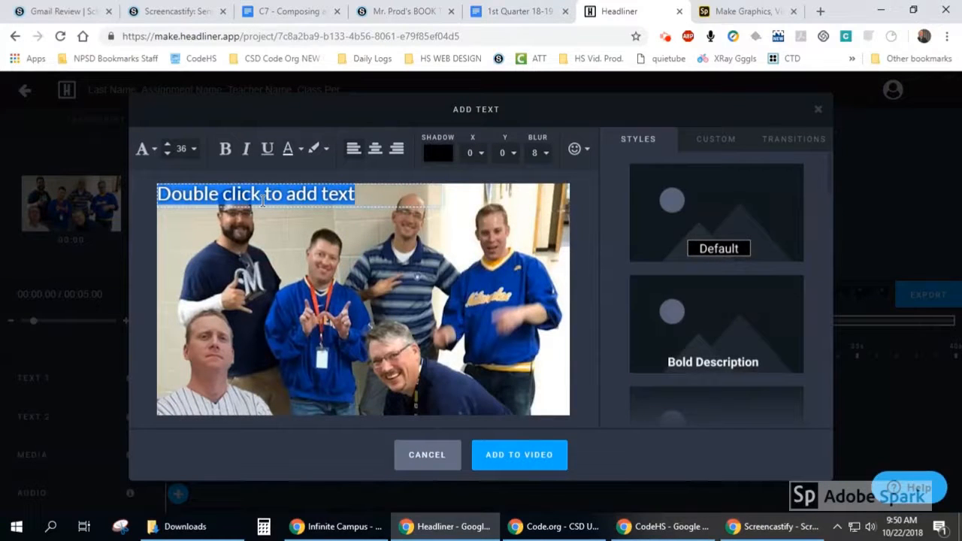
text(Brewers Fans!!!)
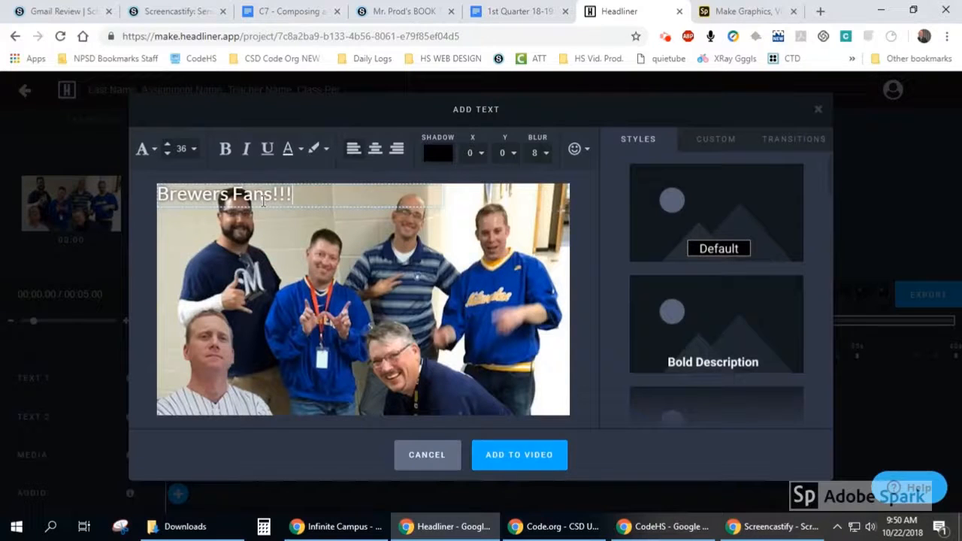
- Centre the "Brewers Fans!!!" caption within its text box and make the whole caption bold
click(376, 151)
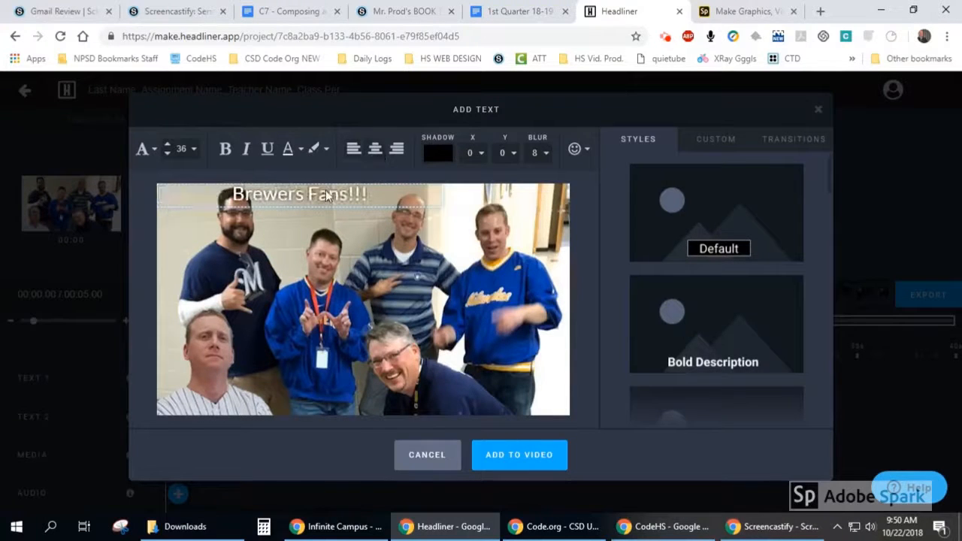
double_click(267, 197)
click(342, 196)
drag(370, 196, 229, 194)
click(225, 158)
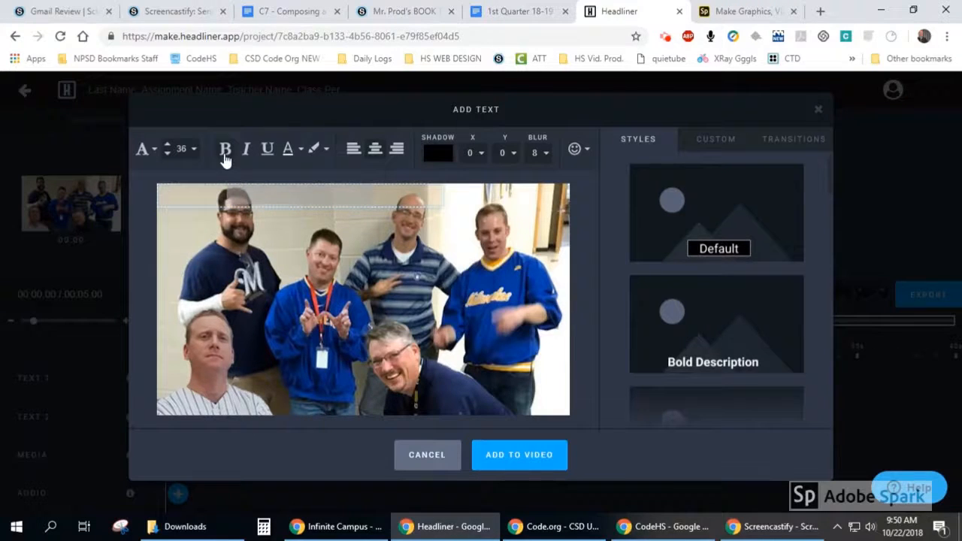
- Change the caption's shadow colour to a bright, fully saturated blue
click(440, 154)
click(508, 286)
click(569, 180)
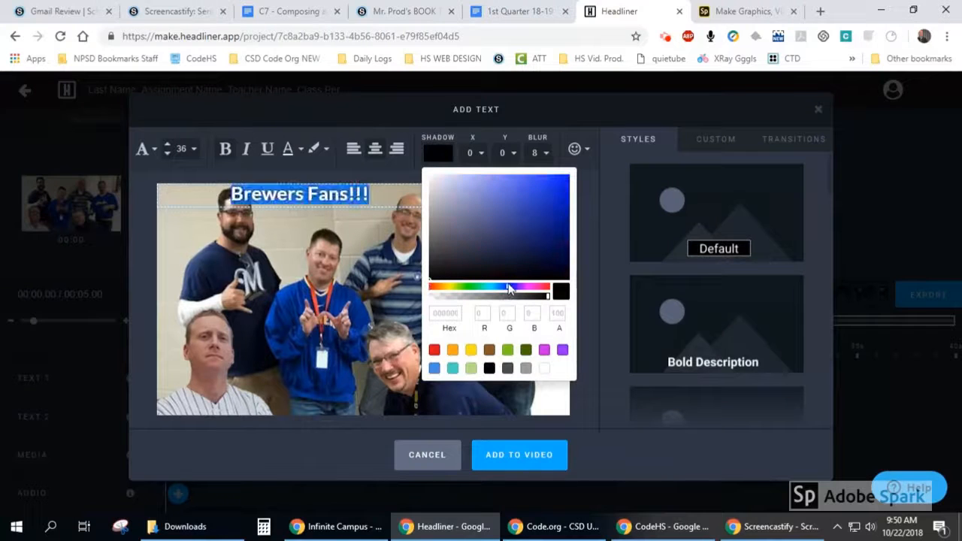
click(592, 196)
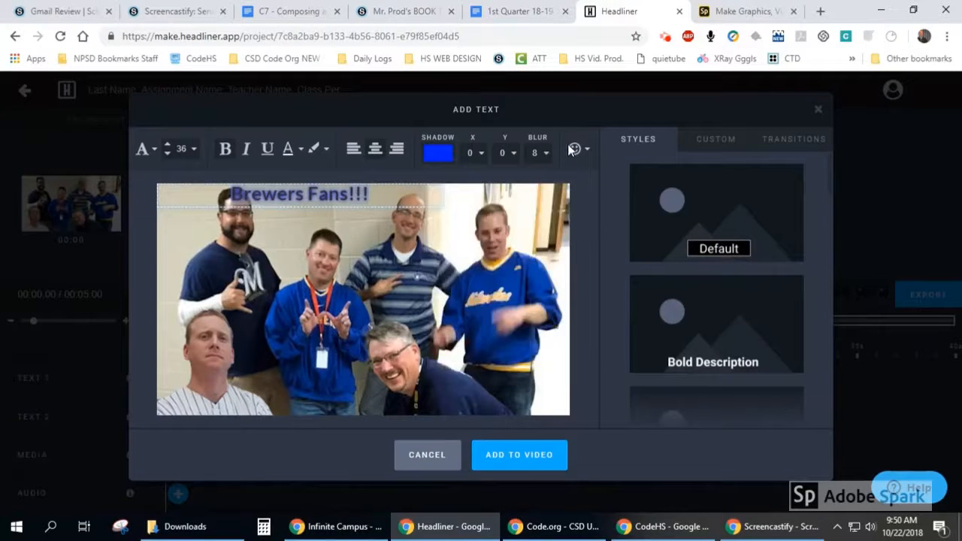
- Try left alignment for the caption and restore its centre alignment
click(356, 207)
click(353, 151)
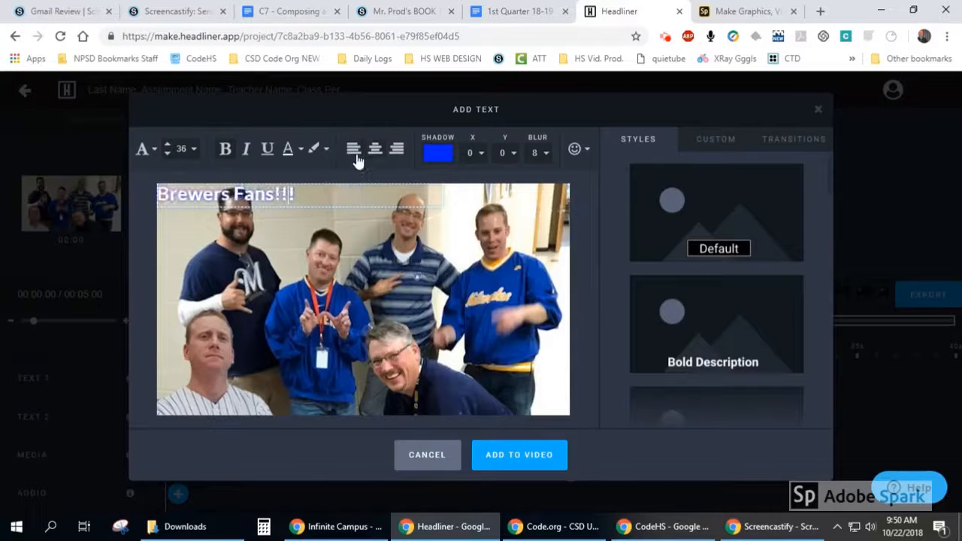
click(375, 148)
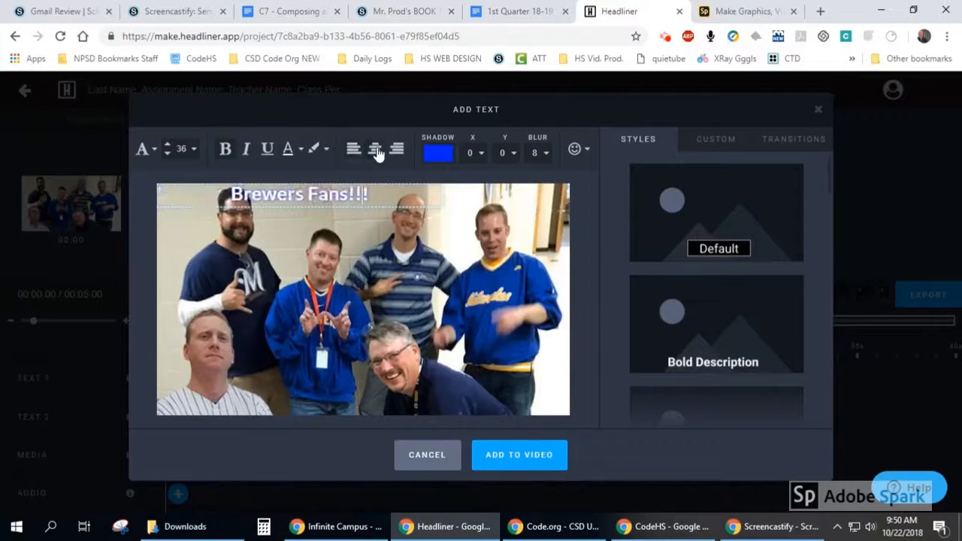
click(324, 150)
click(315, 177)
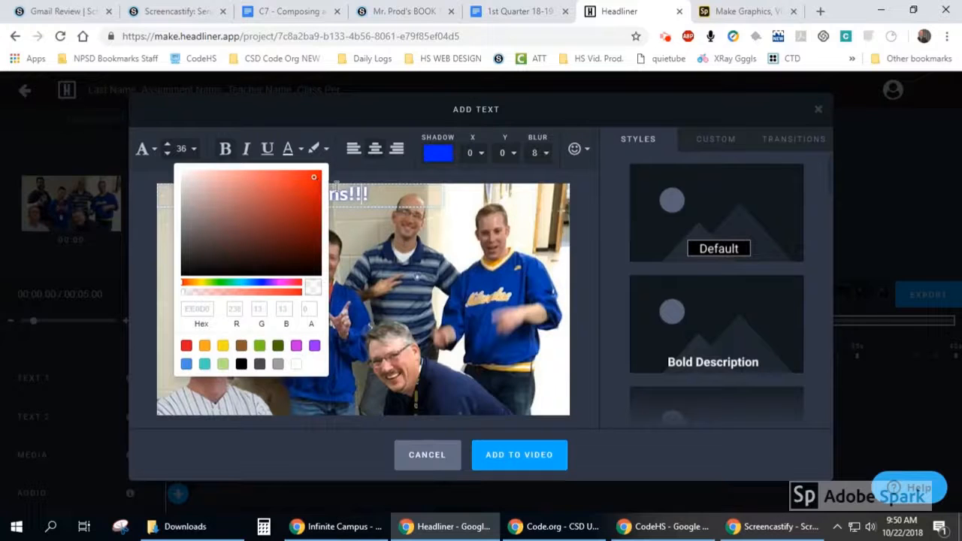
click(355, 259)
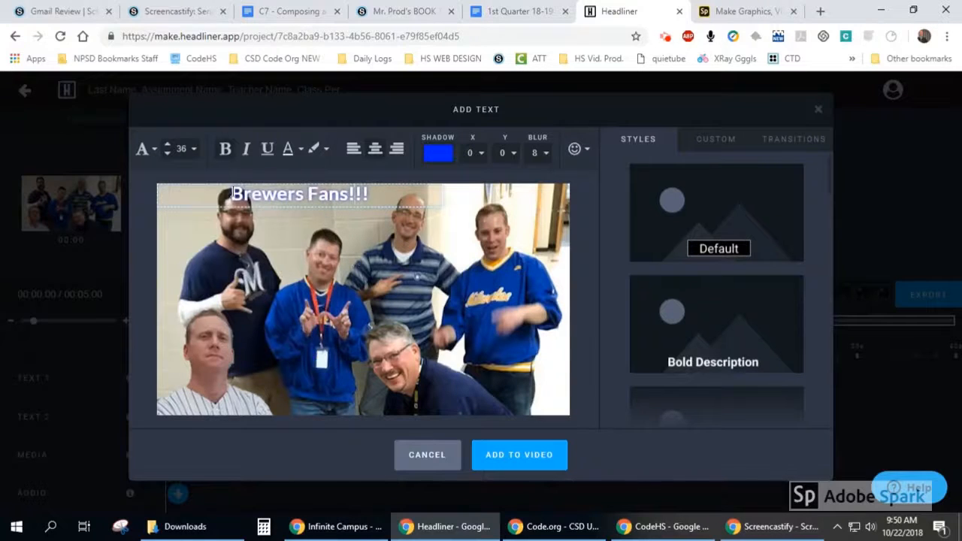
drag(234, 194, 374, 194)
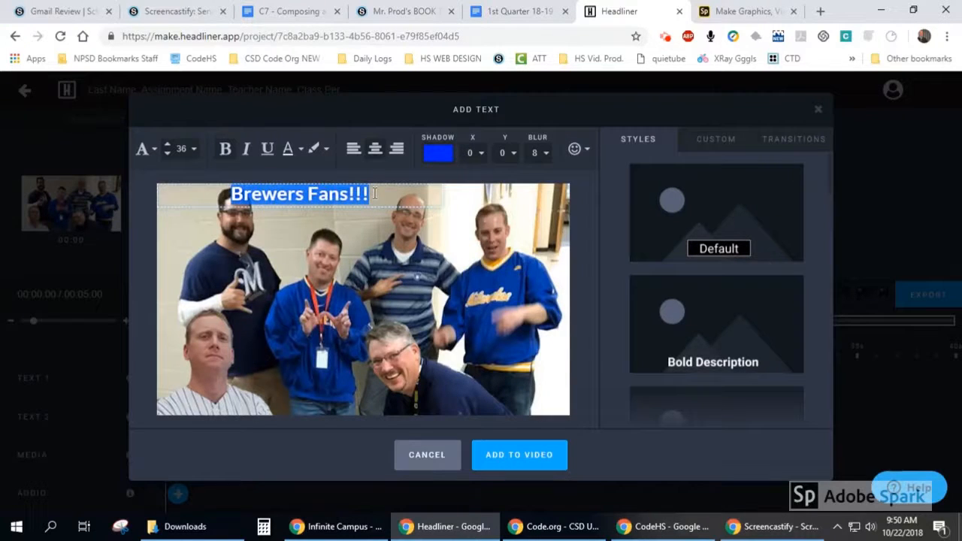
click(320, 150)
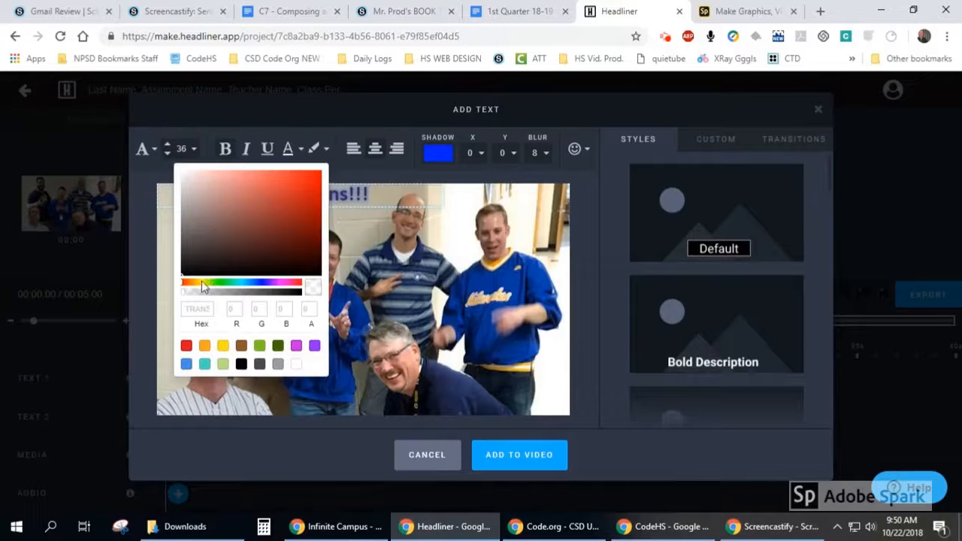
click(339, 282)
- Add the caption to the video at position about 138, 10, and shorten its timeline clip to just under 4 seconds
drag(325, 193, 353, 193)
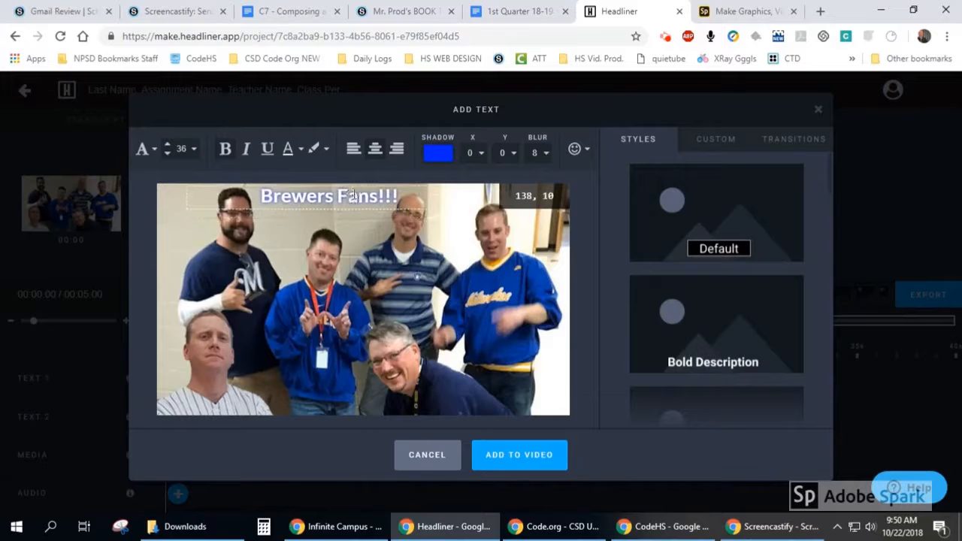
click(500, 455)
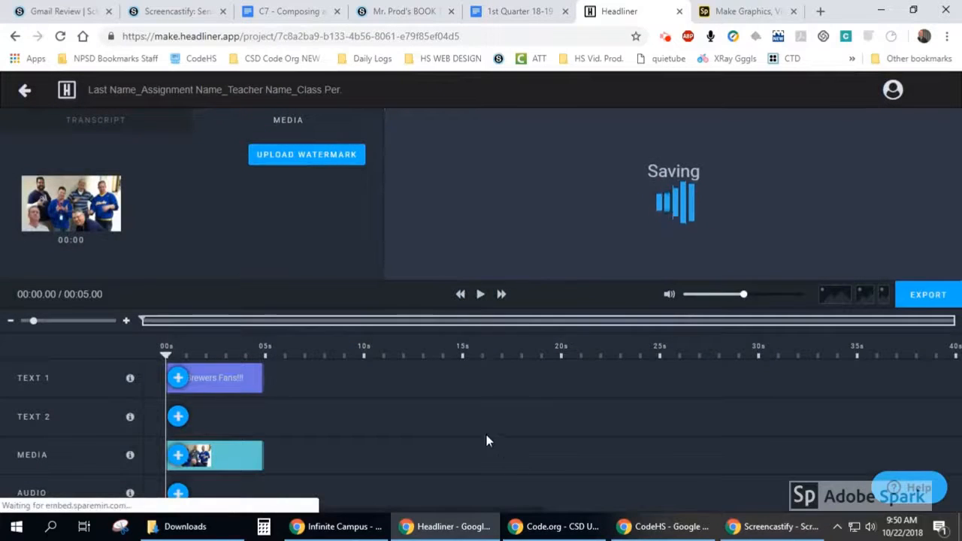
drag(262, 377, 241, 376)
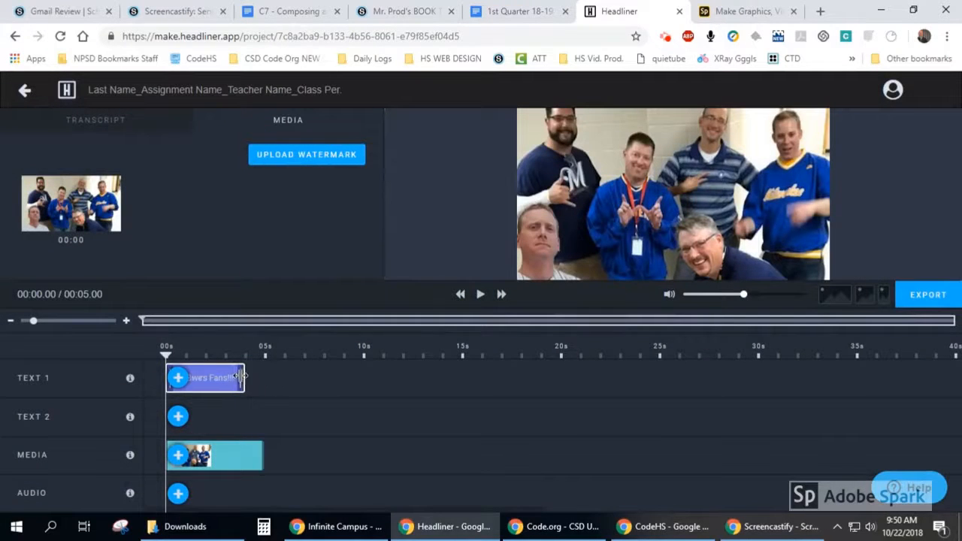
- Try the Large Heading style on the "Brewers Fans!!!" caption, reapply Last Used Style instead and save the text
click(206, 376)
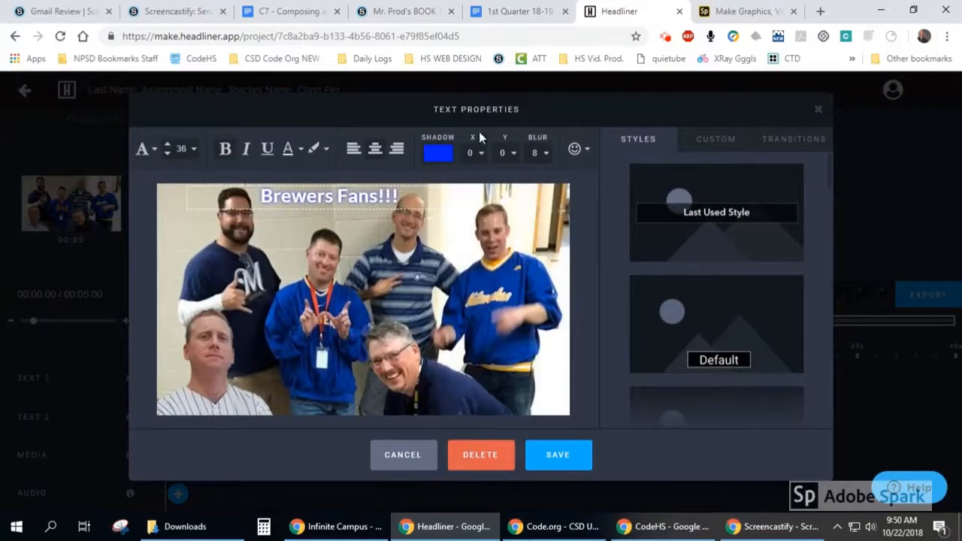
scroll(677, 398, down, 3)
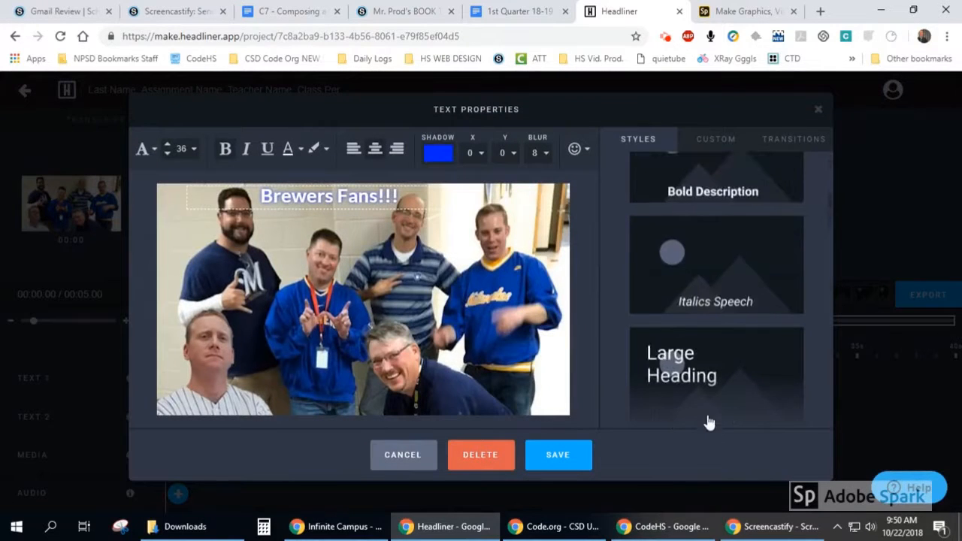
click(698, 387)
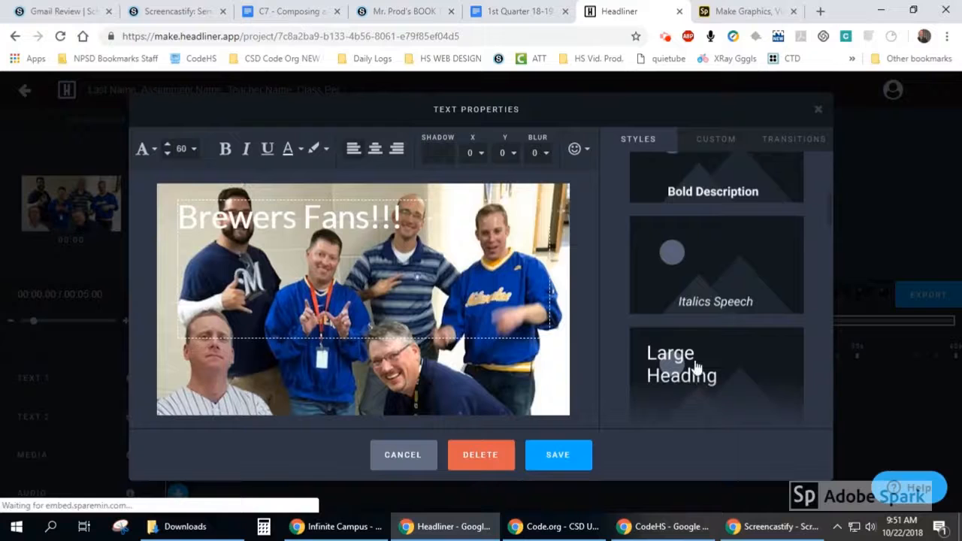
scroll(697, 361, up, 3)
click(709, 237)
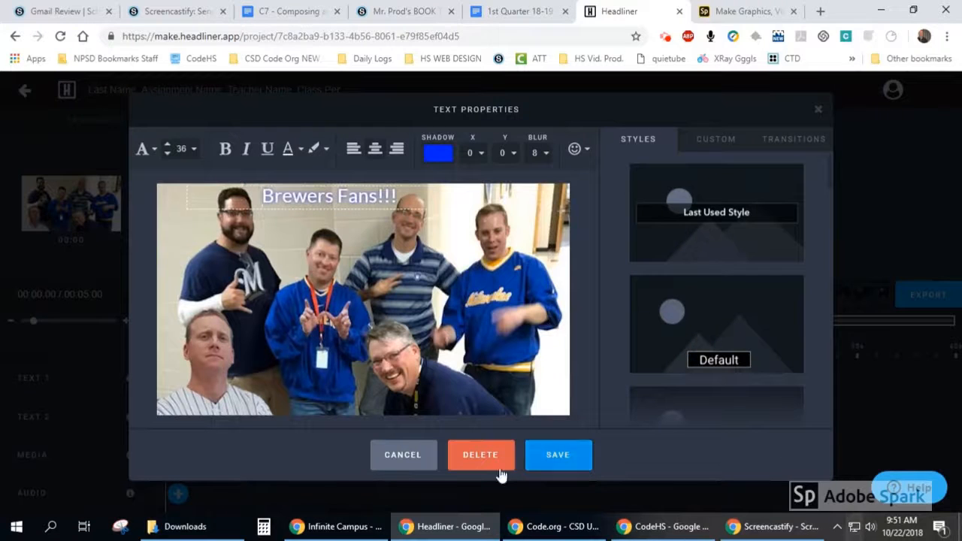
click(541, 451)
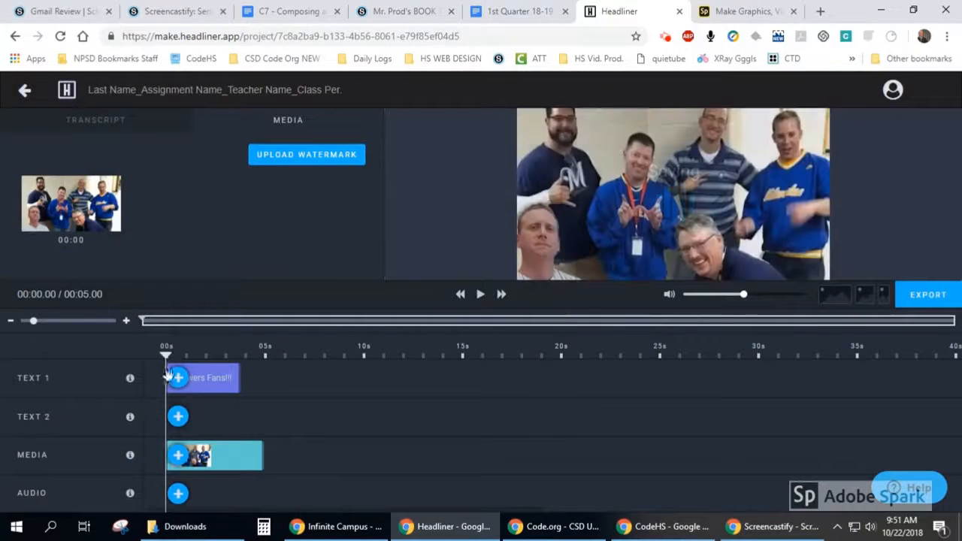
- Play the video through to the 5-second mark and upload 20181019_111956.mp4 from the Downloads folder as media there
click(480, 295)
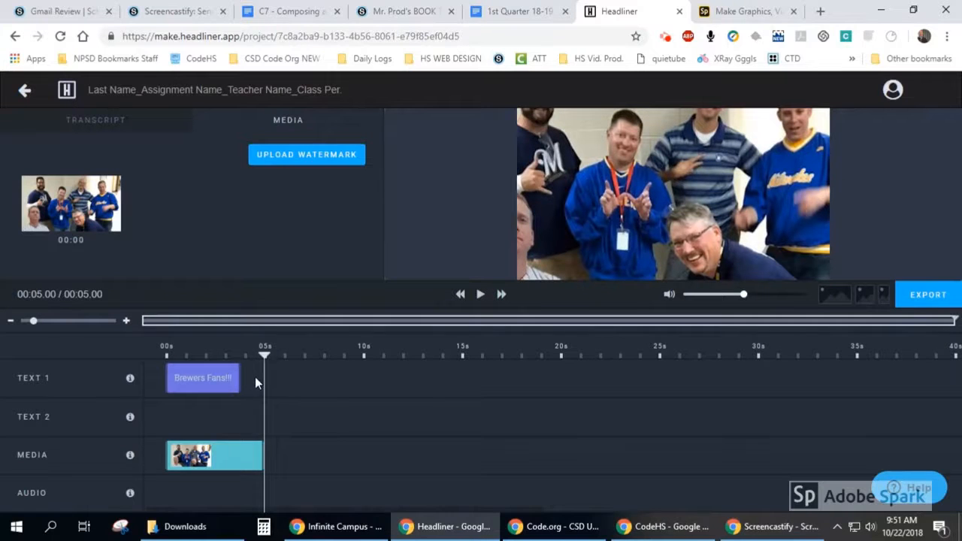
mouse_move(293, 457)
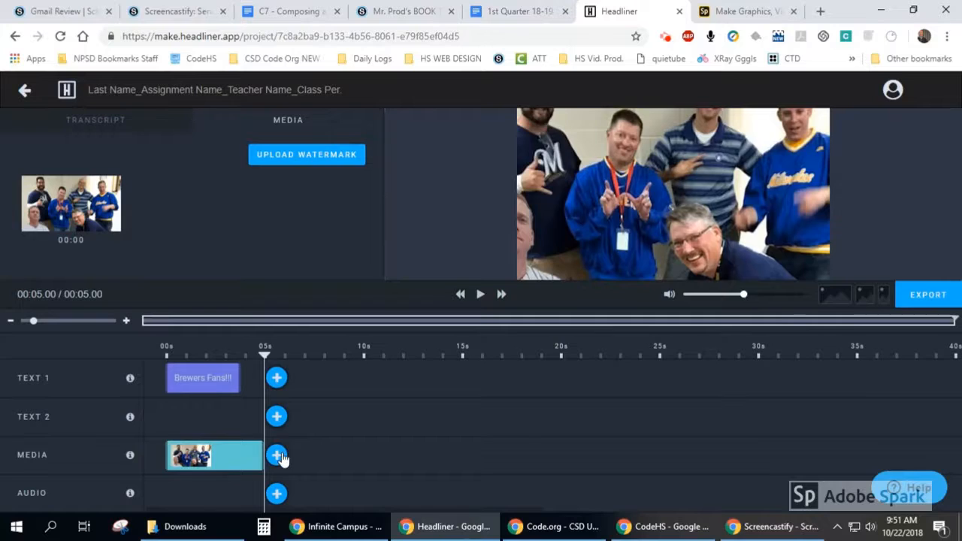
click(278, 456)
click(517, 326)
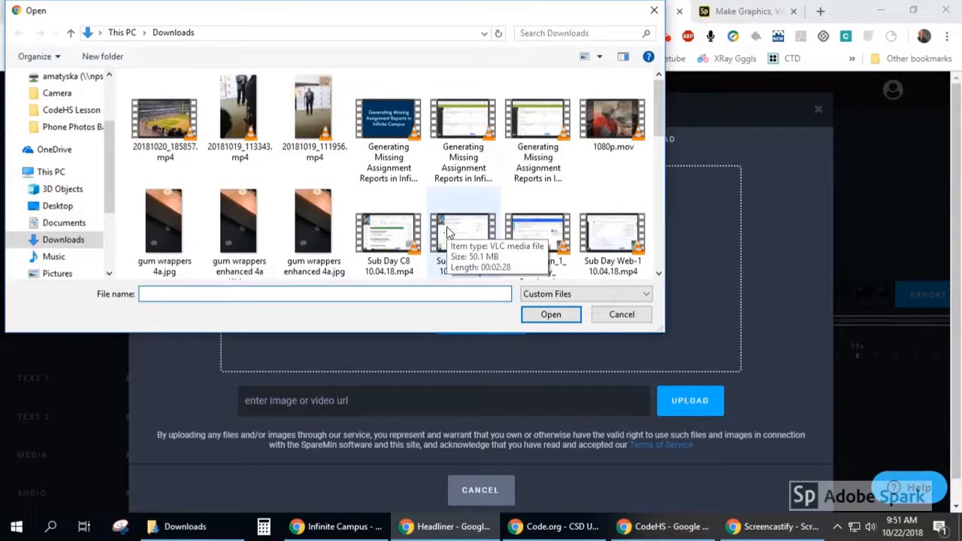
scroll(445, 235, down, 5)
scroll(448, 234, down, 1)
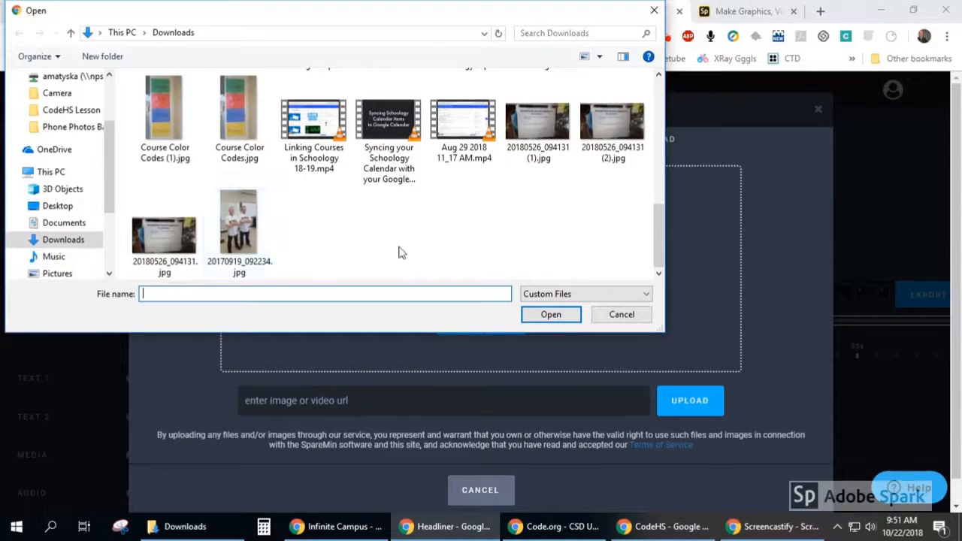
scroll(432, 259, up, 5)
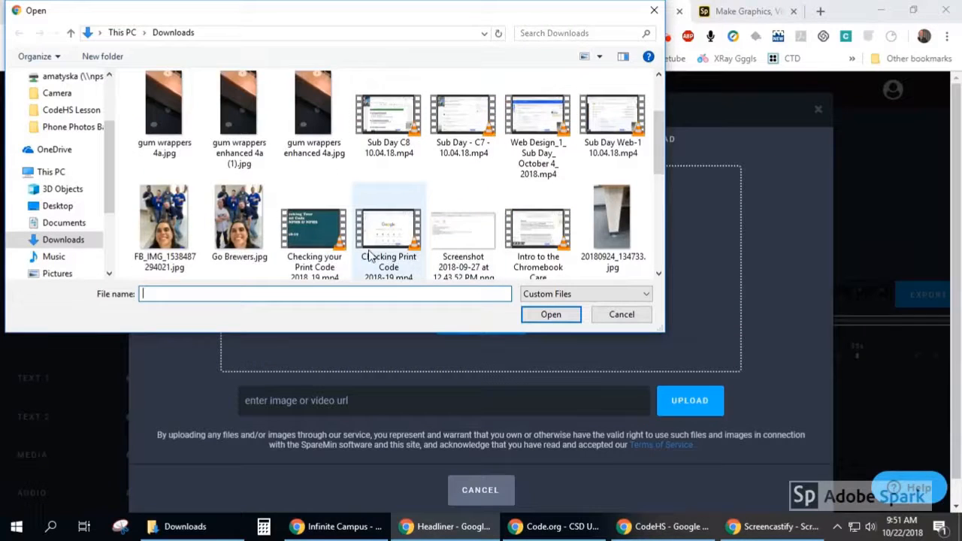
scroll(369, 256, up, 1)
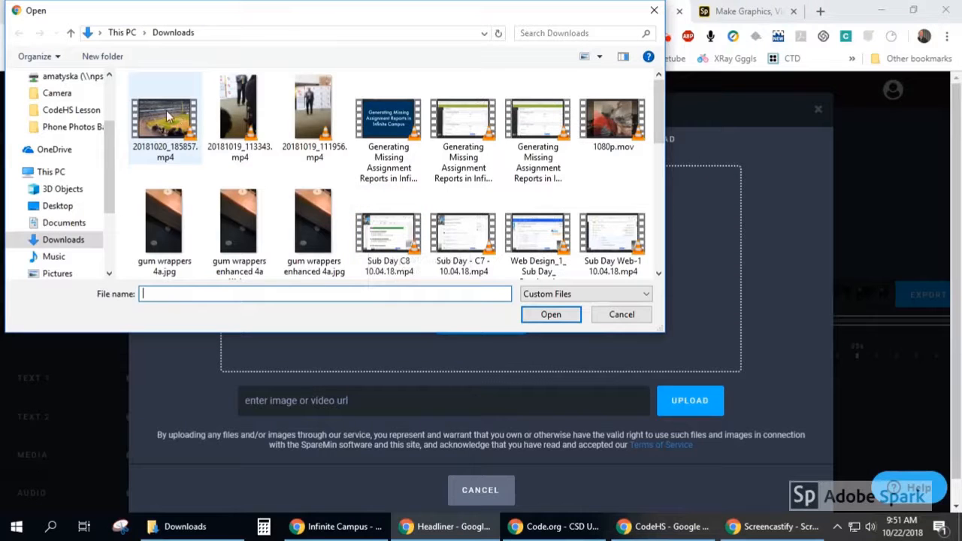
click(316, 115)
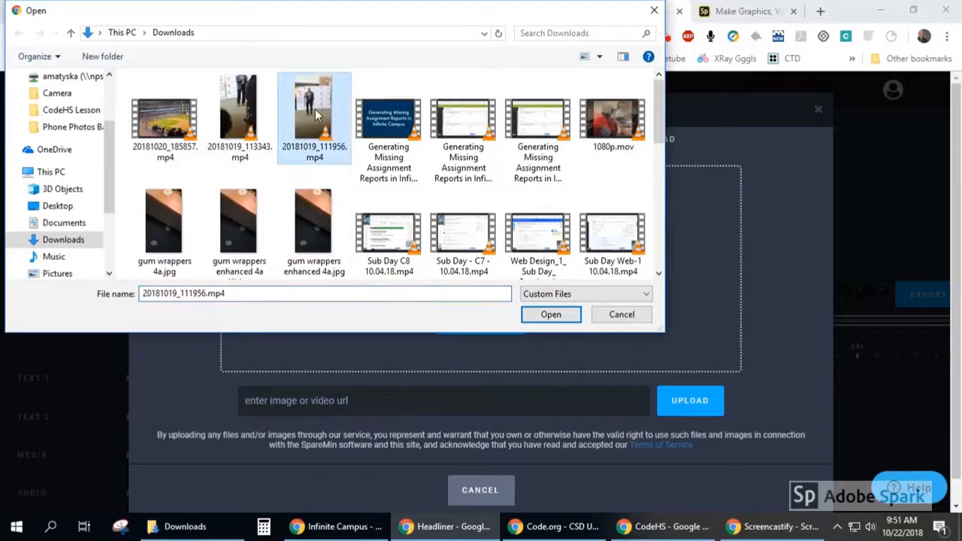
click(535, 312)
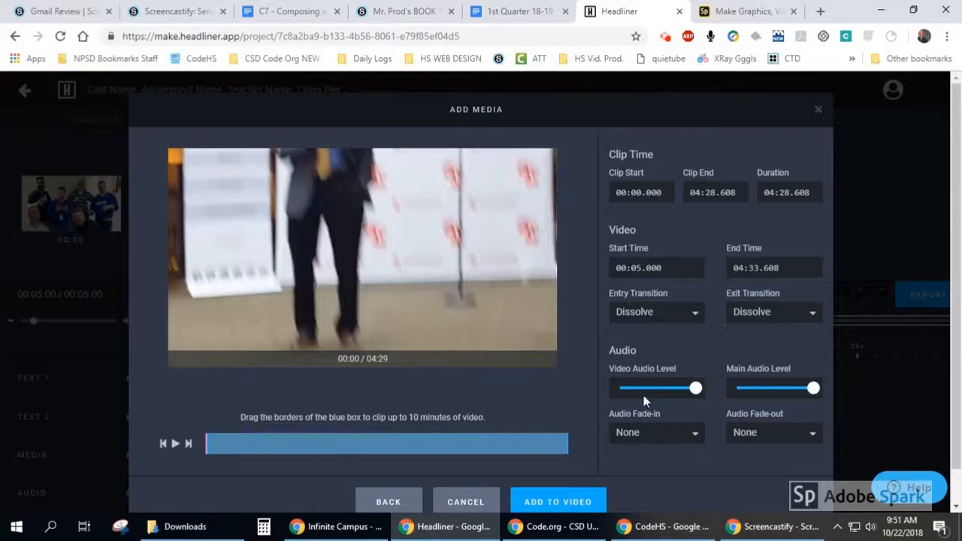
- Lower the uploaded clip's video audio level to about half, preview it at about 00:17 and add it to the video
drag(696, 387, 658, 388)
click(656, 436)
click(657, 436)
mouse_move(202, 445)
mouse_down()
mouse_move(290, 444)
mouse_move(230, 445)
mouse_up()
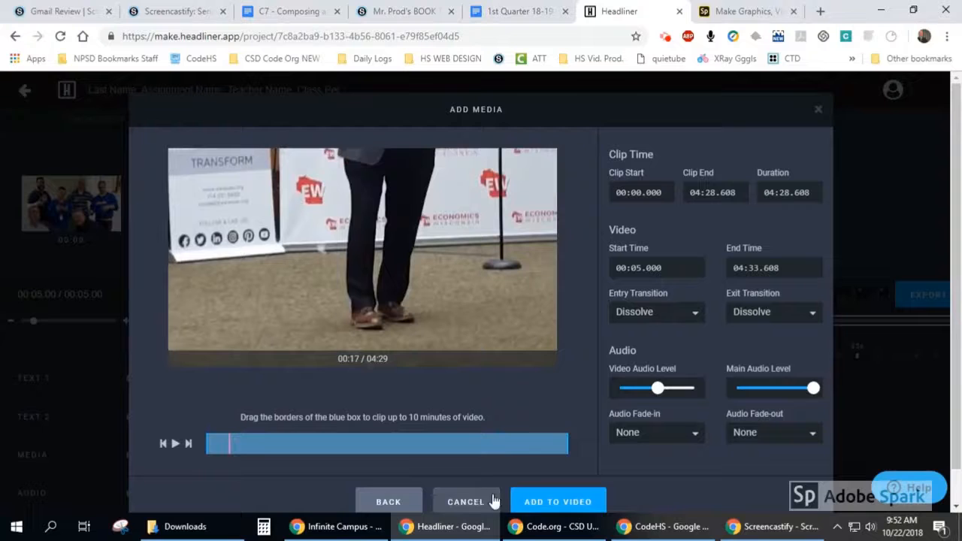
click(532, 502)
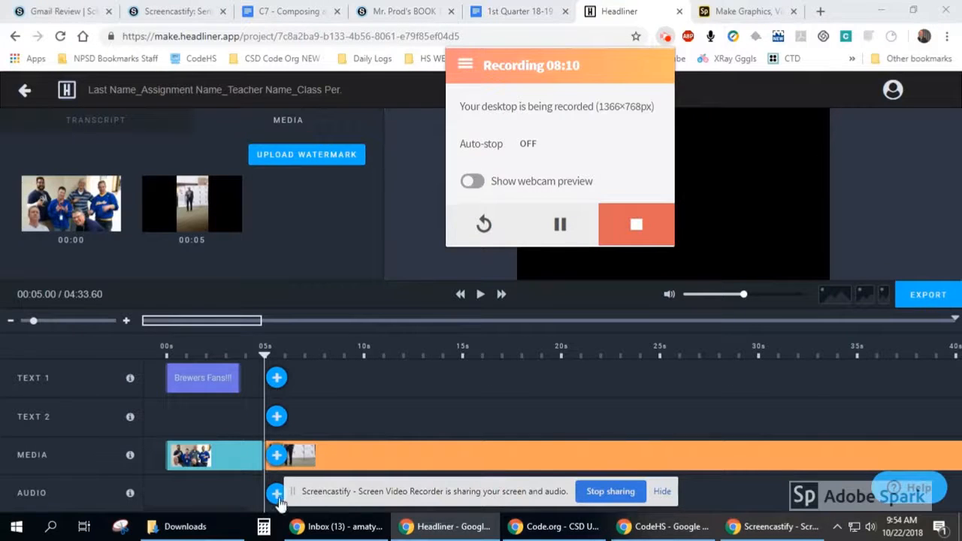
- Trim the end of the uploaded video clip on the timeline to about 04:11 and open the clip's properties
drag(230, 513, 838, 506)
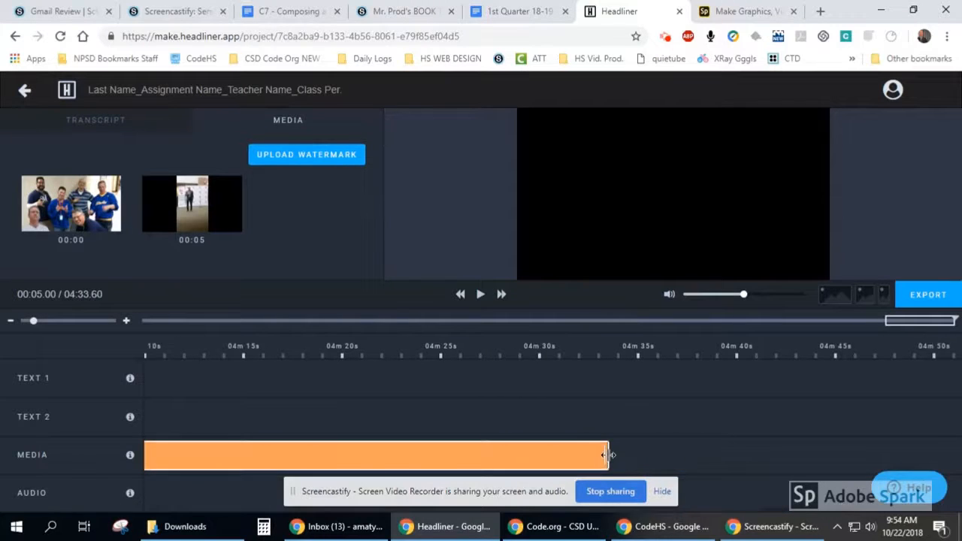
drag(608, 455, 363, 456)
drag(128, 463, 167, 456)
click(154, 453)
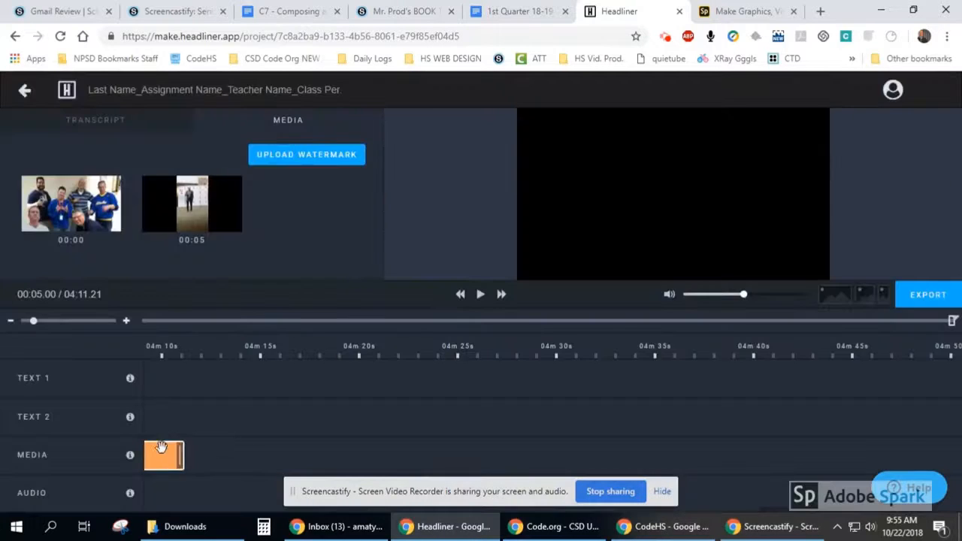
click(161, 450)
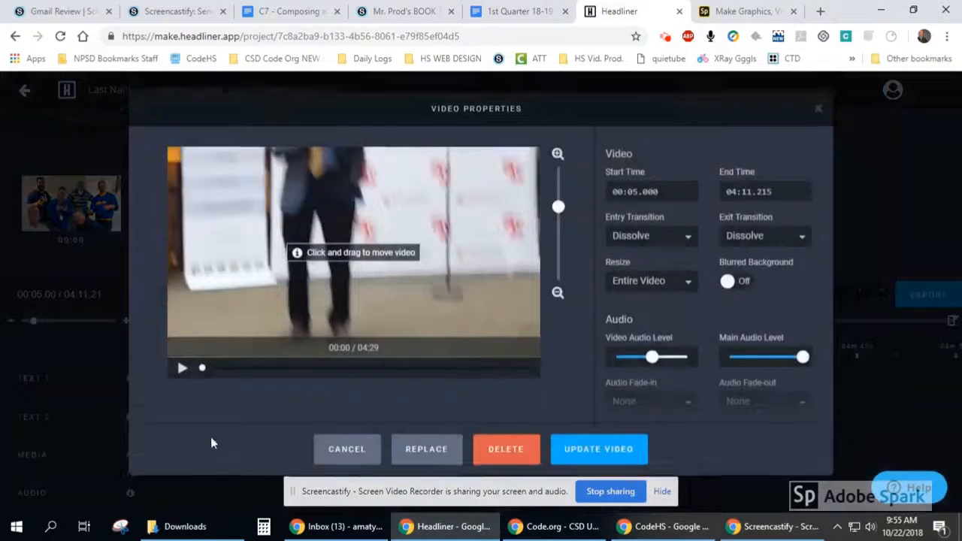
- Update the clip's video properties and trim the uploaded clip on the timeline to run from about 00:06 to 00:19.75
click(599, 452)
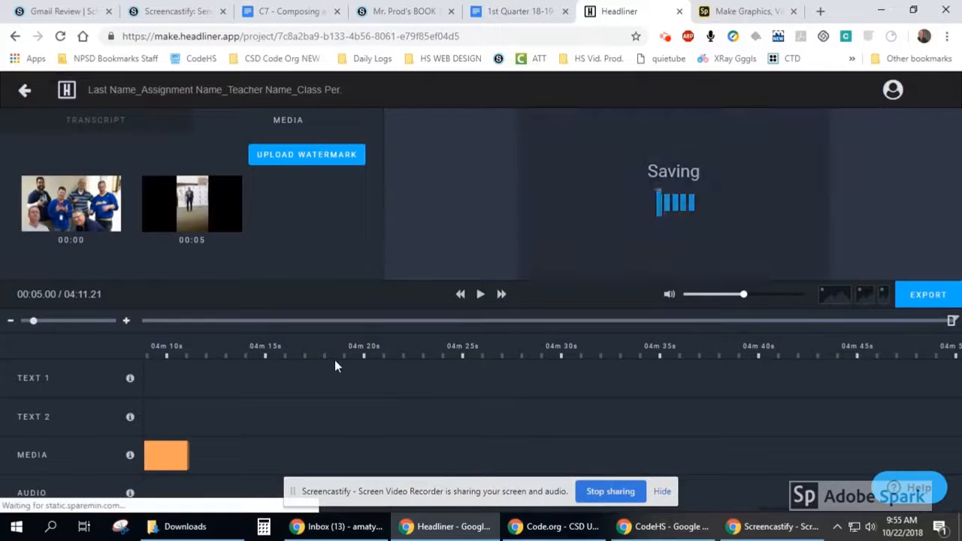
click(666, 38)
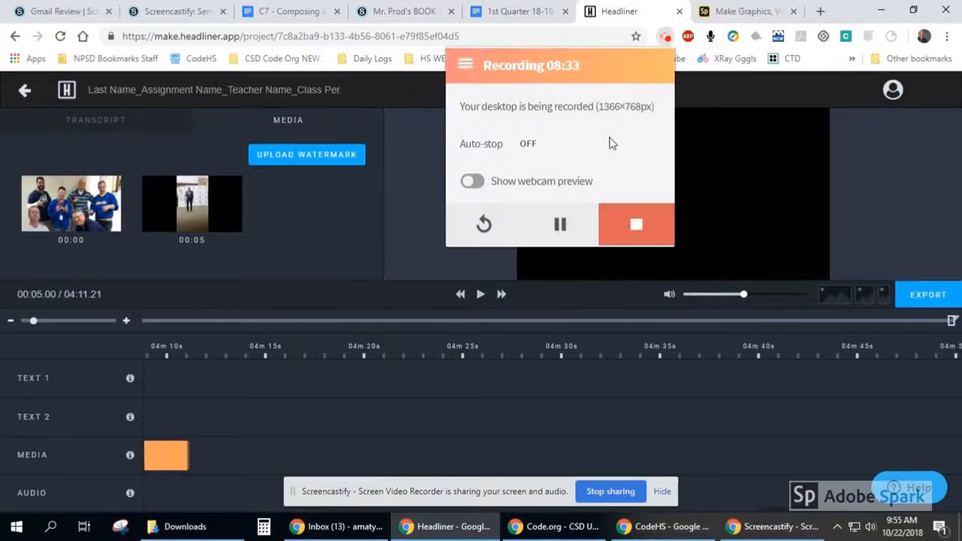
drag(475, 452, 425, 453)
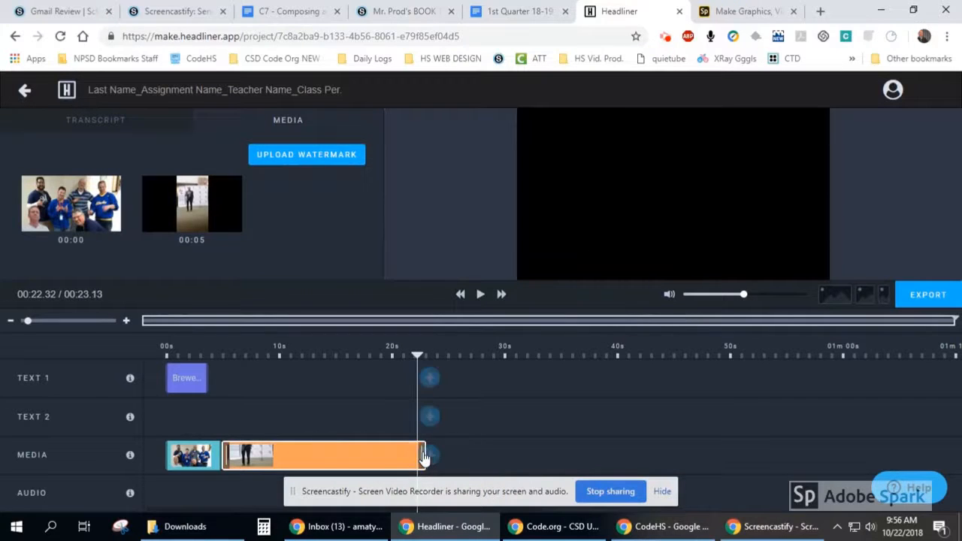
drag(223, 455, 269, 455)
drag(355, 457, 271, 457)
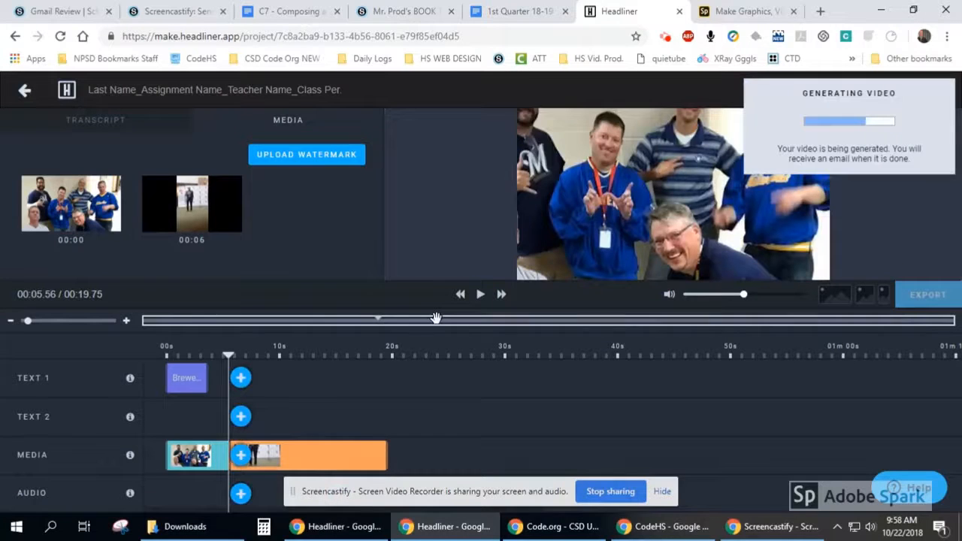
- Start adding audio at 00:05.56 and browse the audio library, previewing the Summer Sidewalk track
click(661, 493)
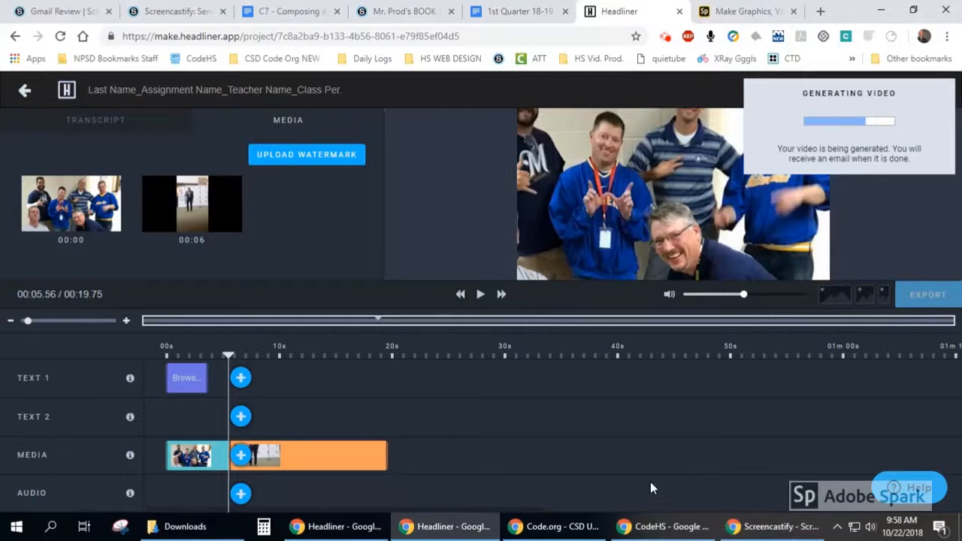
click(240, 495)
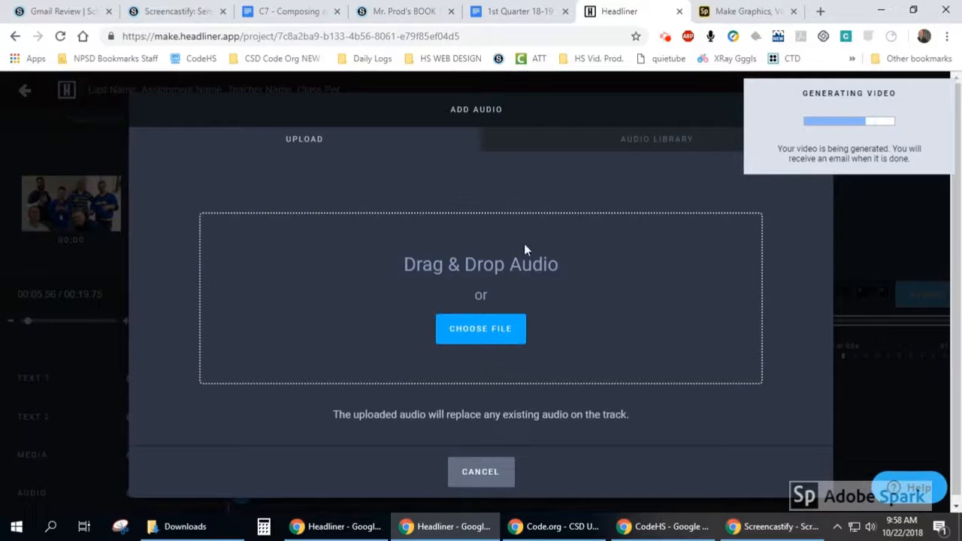
click(594, 139)
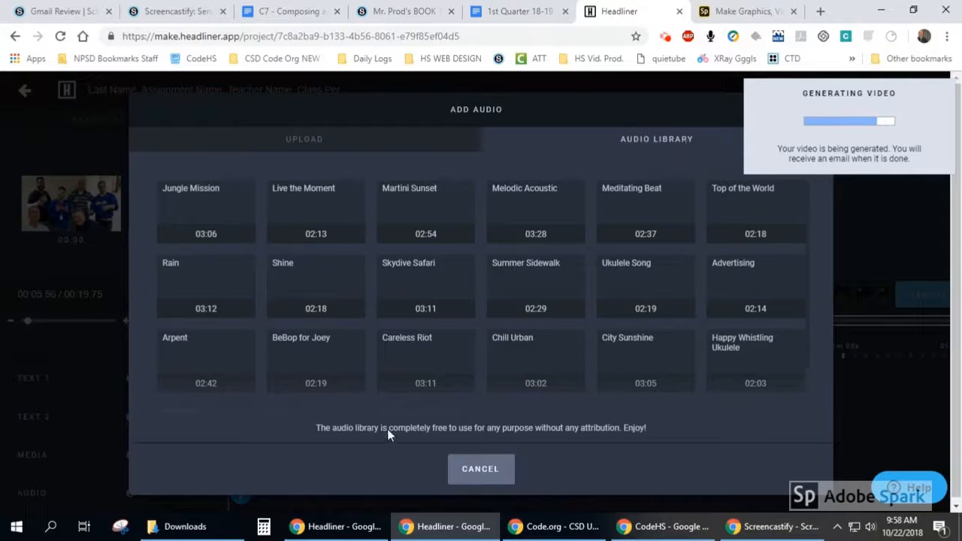
scroll(363, 236, down, 2)
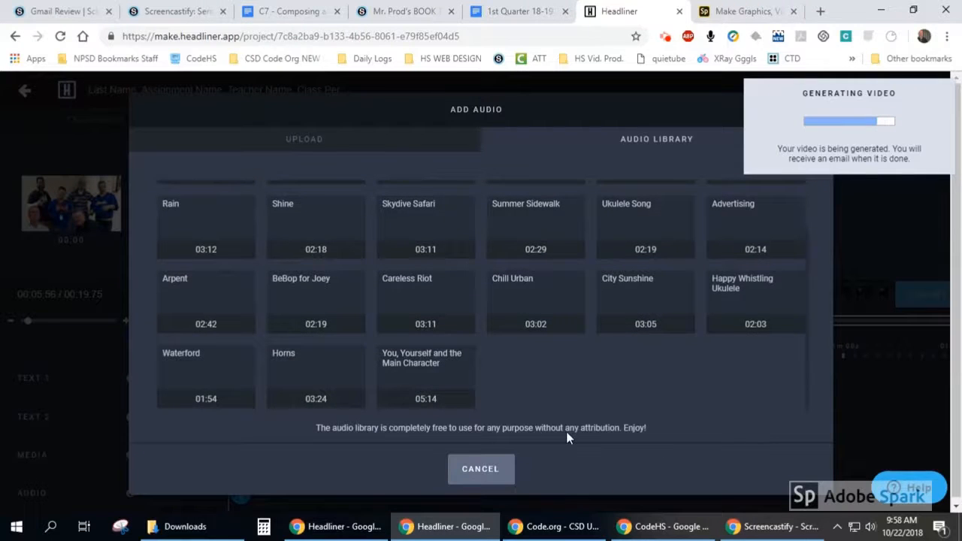
scroll(481, 357, up, 2)
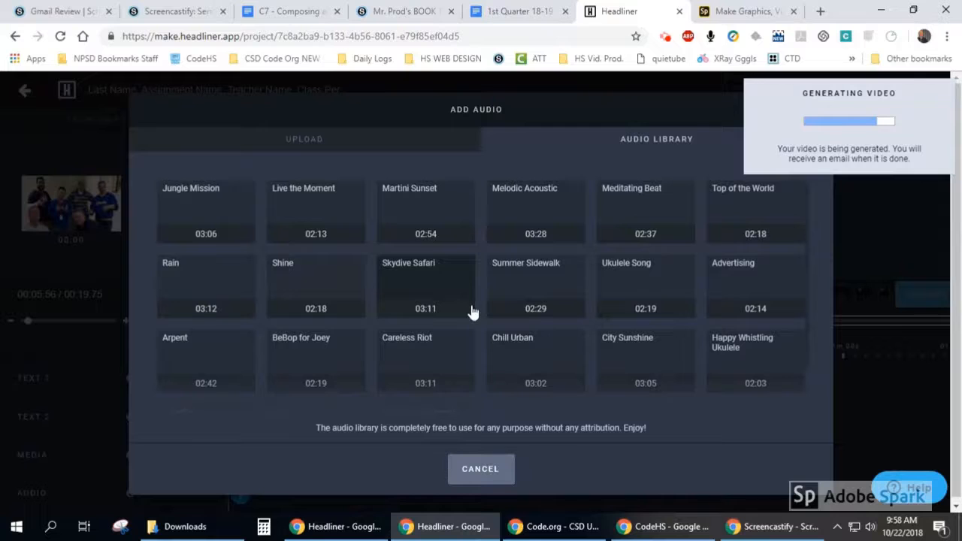
mouse_move(550, 308)
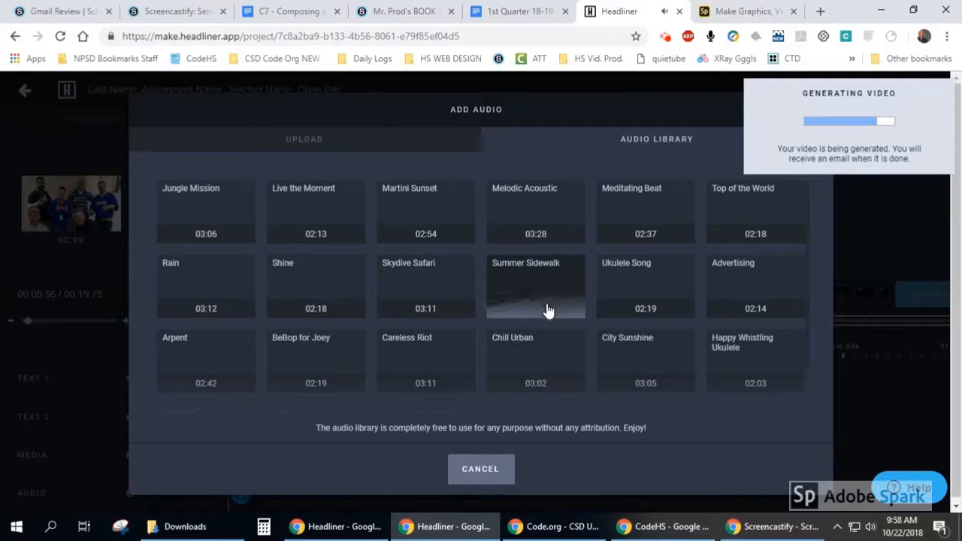
- Upload Gearhead (1).mp3 from the Downloads folder as audio instead and add it to the video
click(271, 149)
click(470, 318)
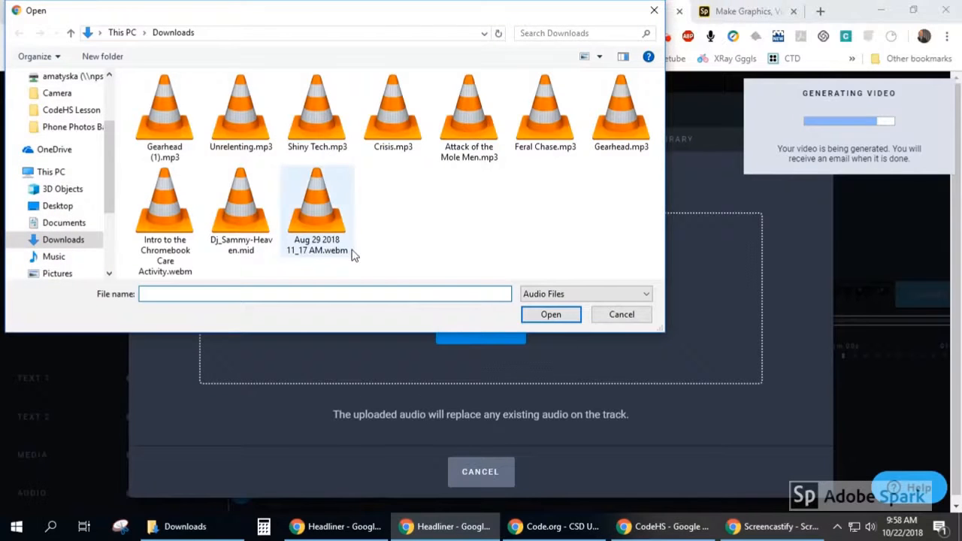
click(162, 124)
click(551, 314)
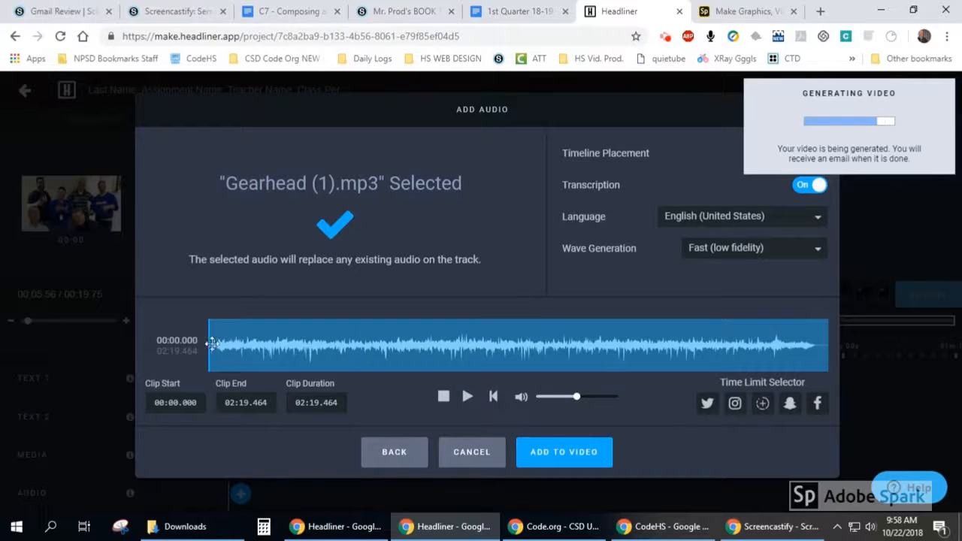
click(572, 449)
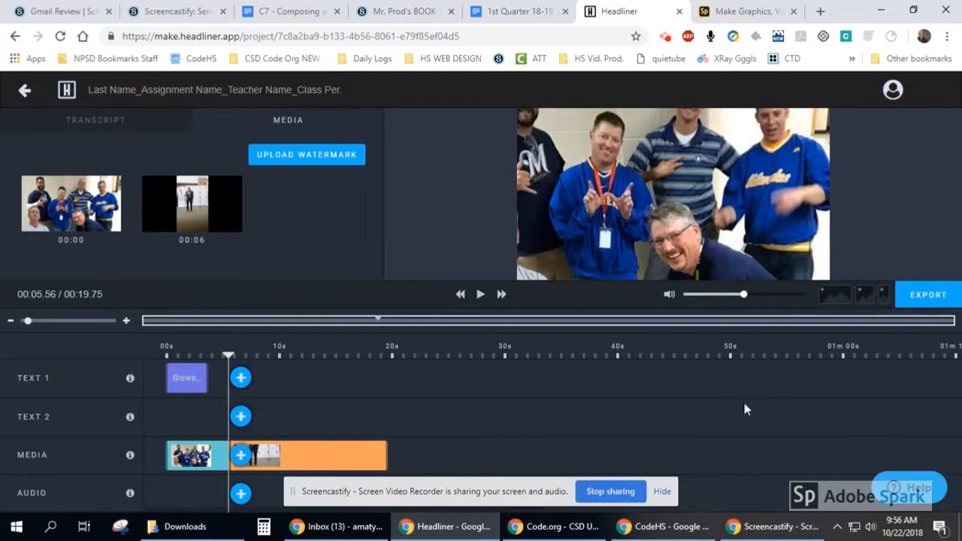
- Review the export options and export the video with frame rate 24, High quality and 720p size, without intro, outro or watermark
click(915, 299)
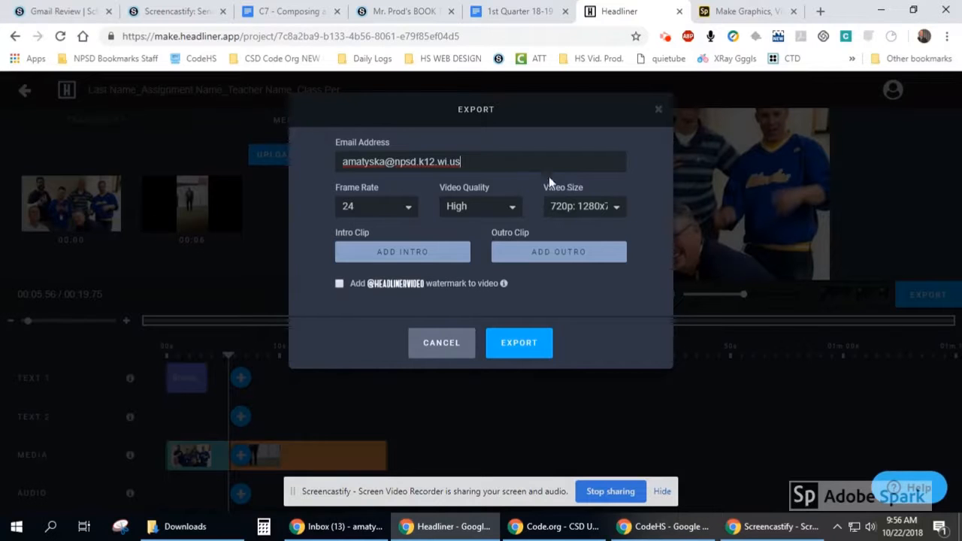
click(396, 210)
click(503, 210)
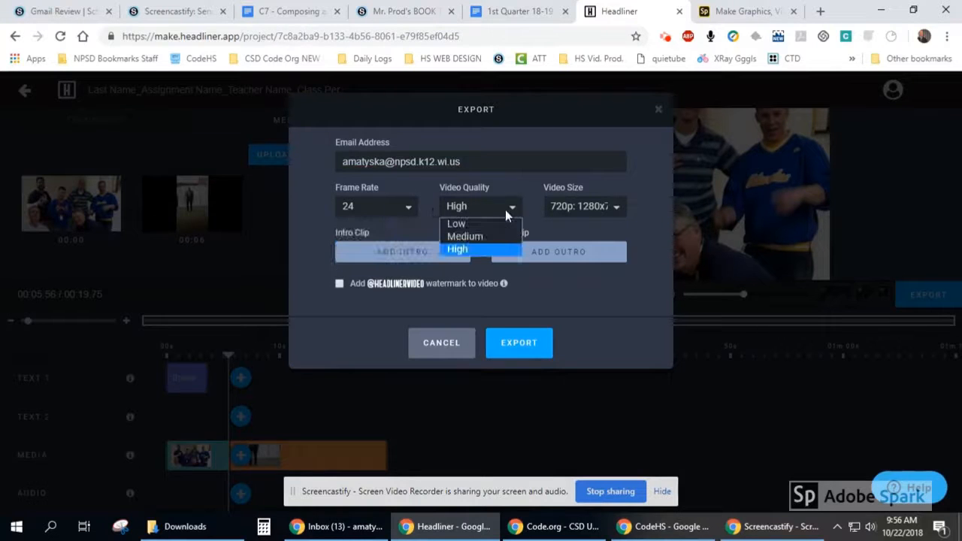
click(593, 208)
click(505, 182)
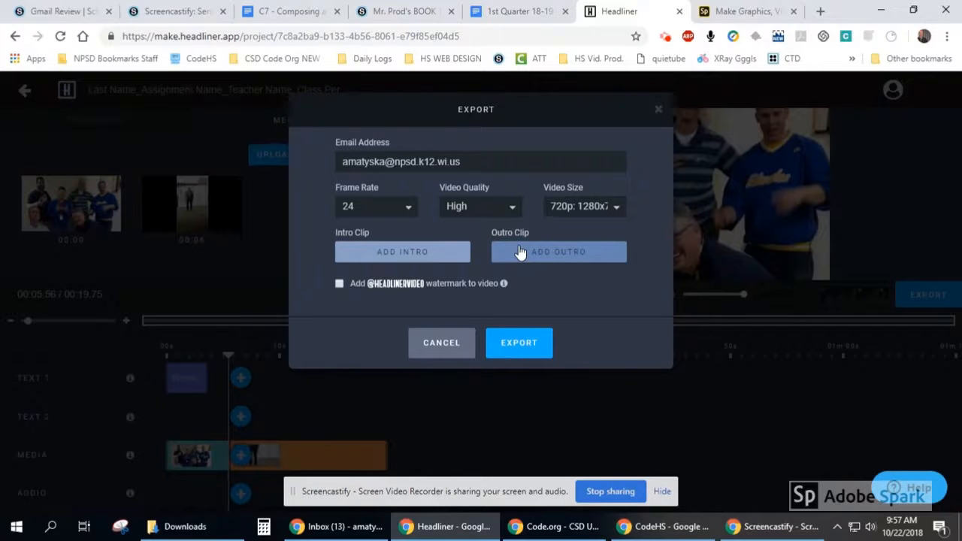
click(521, 347)
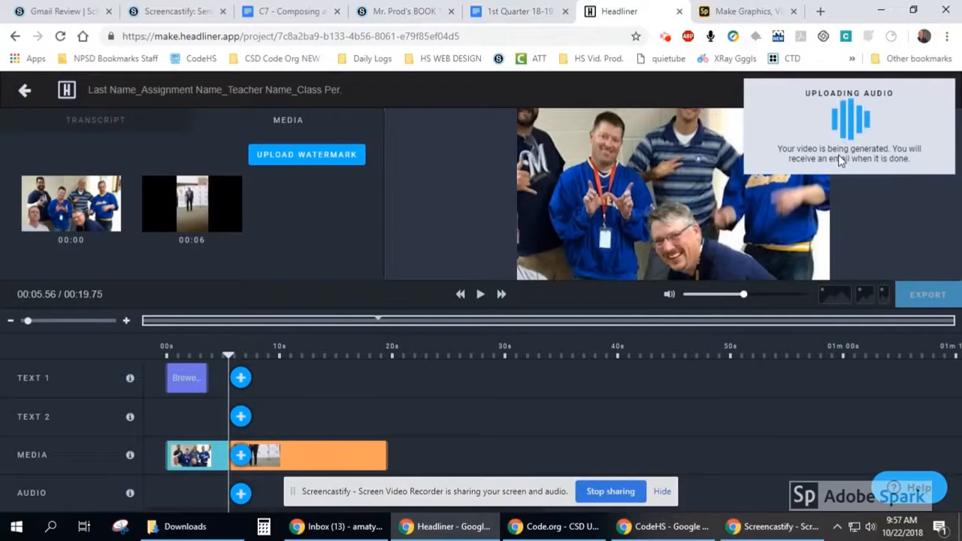
- Switch to Gmail, open the "Your Headliner video is ready" message and go to the video from it
click(371, 532)
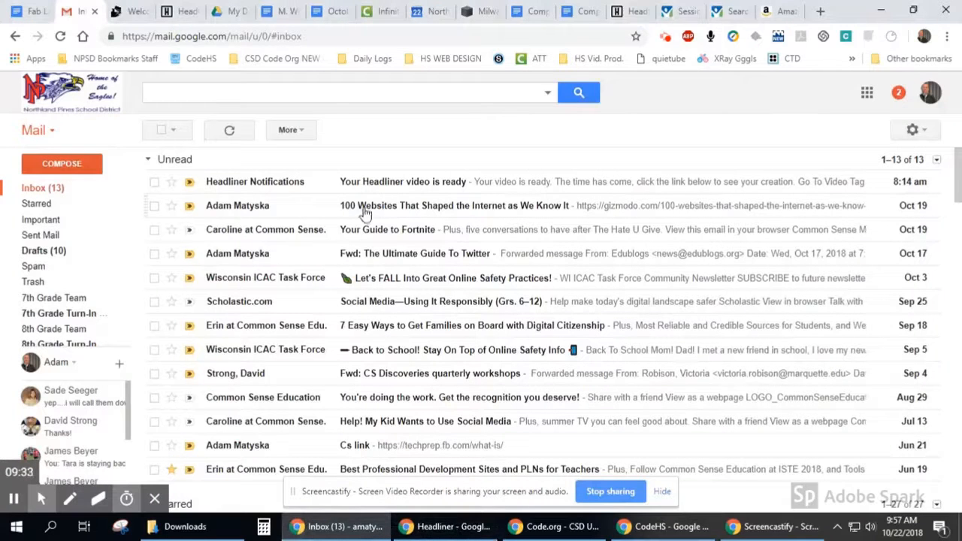
click(214, 184)
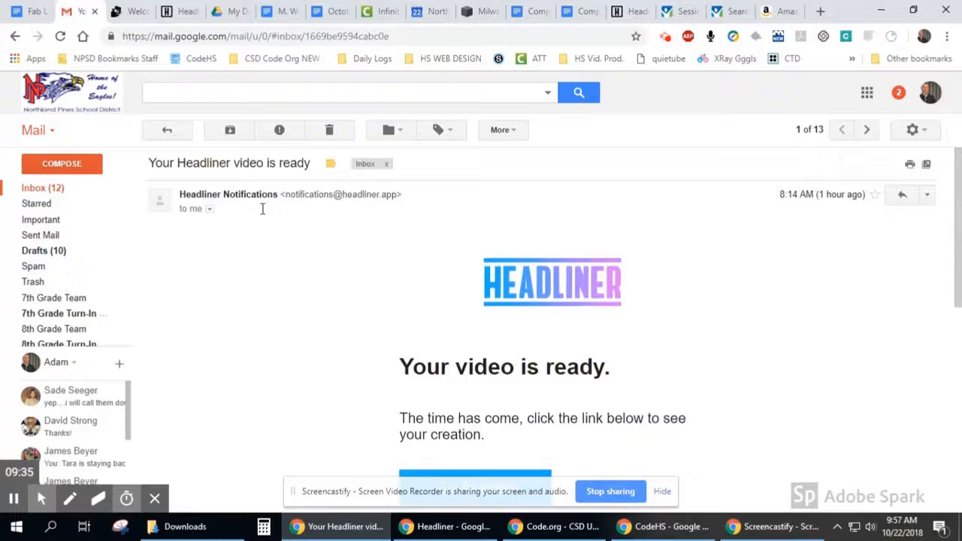
scroll(380, 286, down, 2)
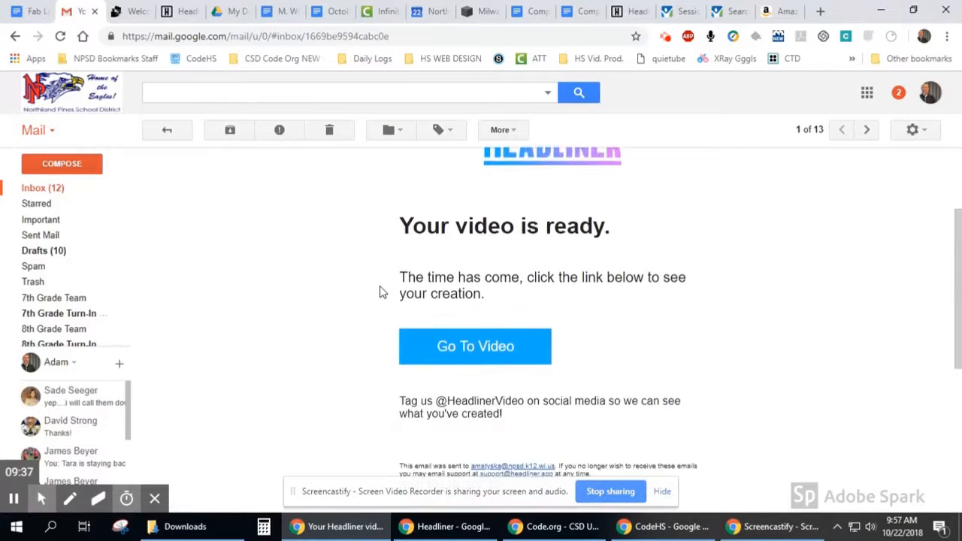
click(444, 352)
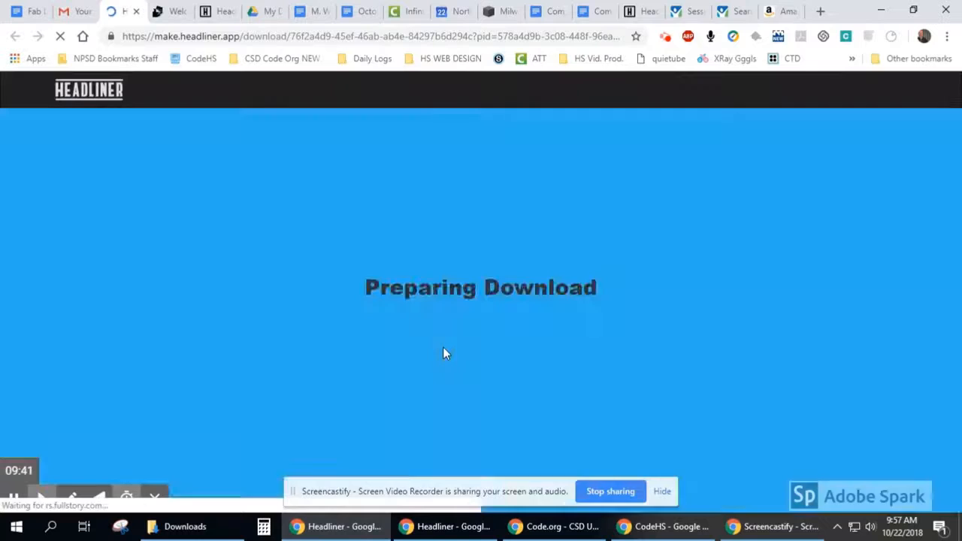
- Select the video's sharing URL on the download page and save the video to Google Drive
scroll(304, 329, down, 2)
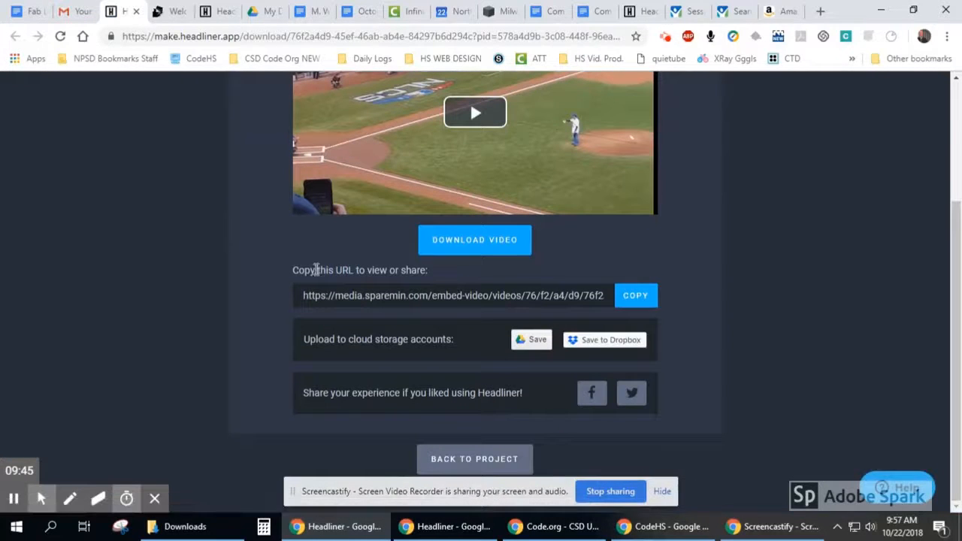
click(342, 292)
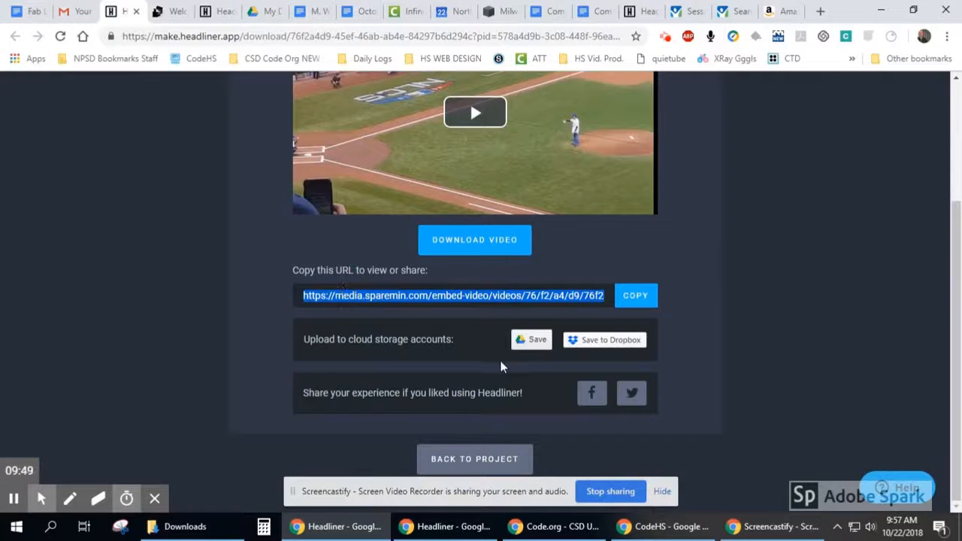
mouse_move(524, 339)
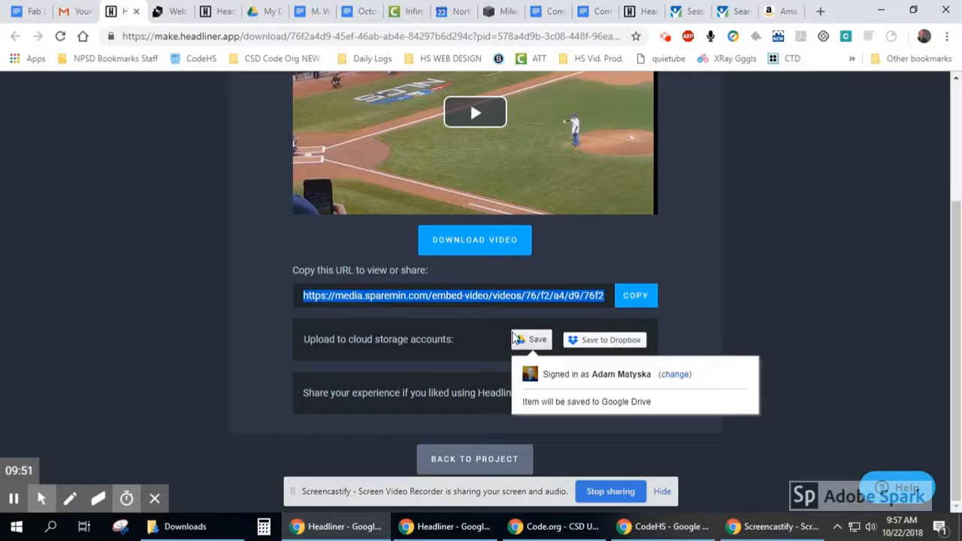
click(518, 340)
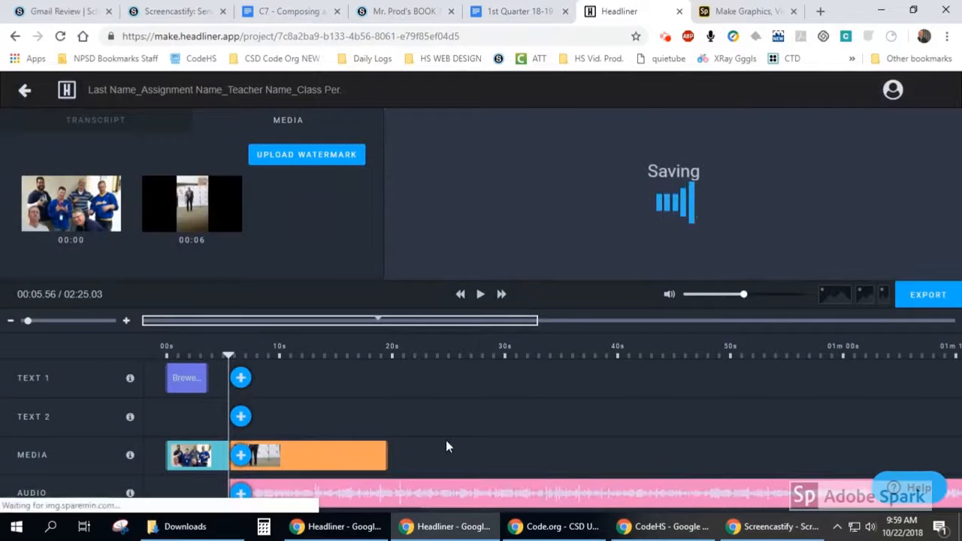
- Move the audio clip earlier on the timeline, toward the start of the video
drag(337, 500, 275, 502)
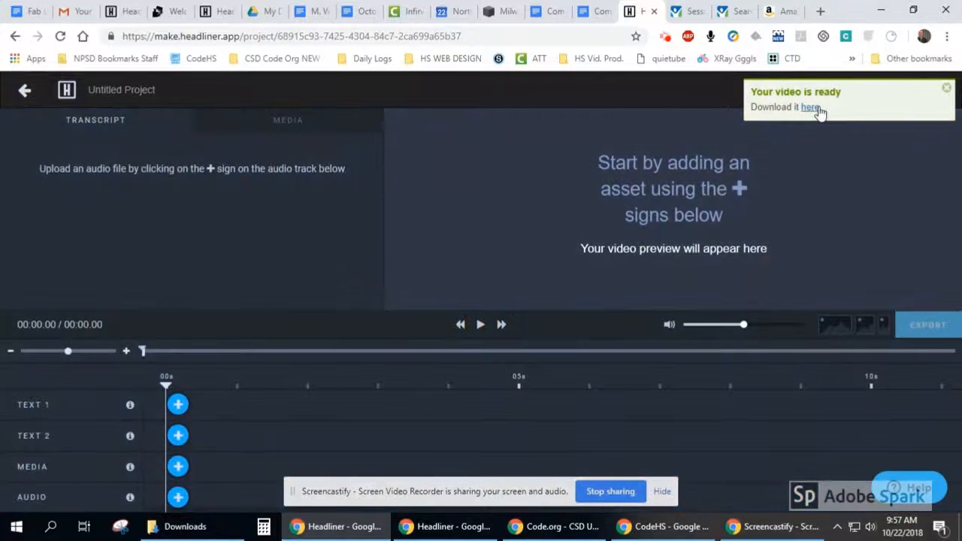
- Open the download page from the video-ready notification and return to the class-assignment project window
click(811, 107)
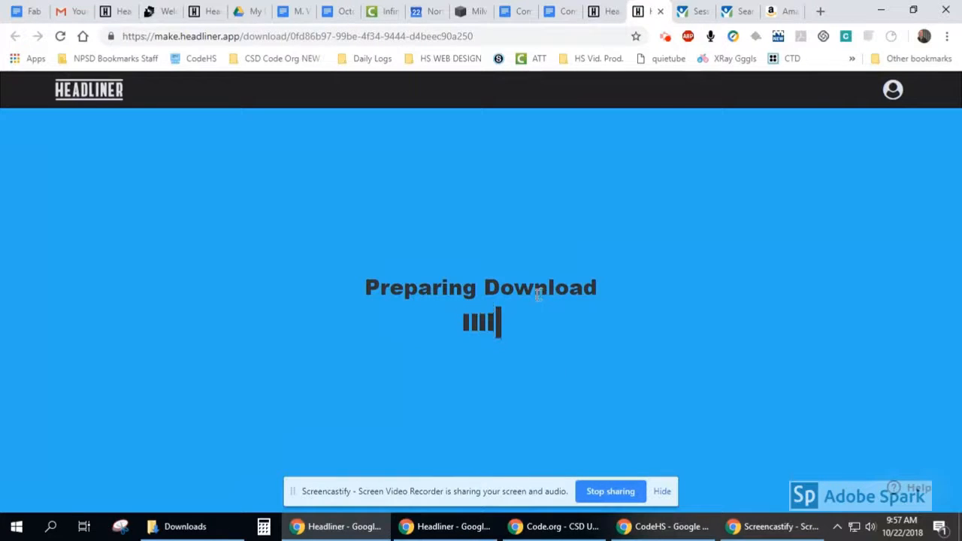
click(459, 530)
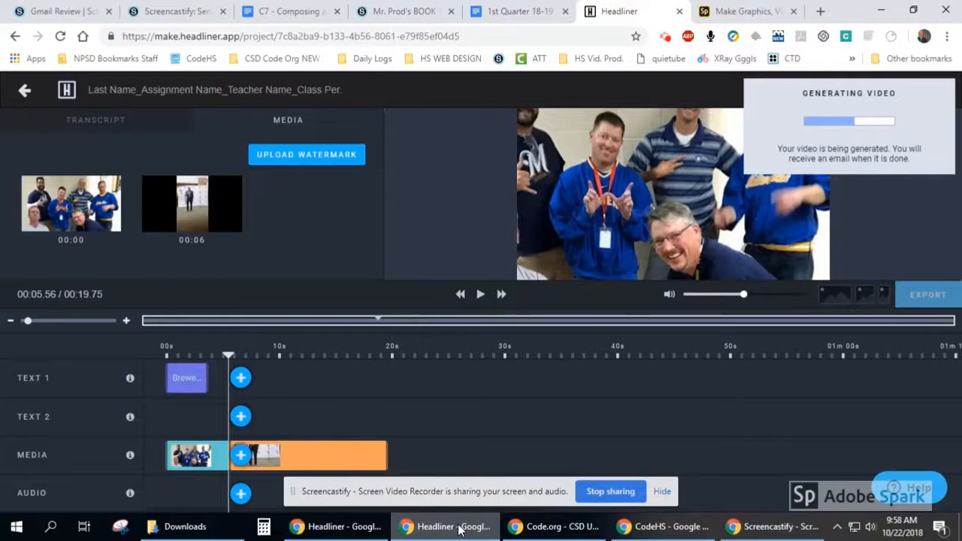